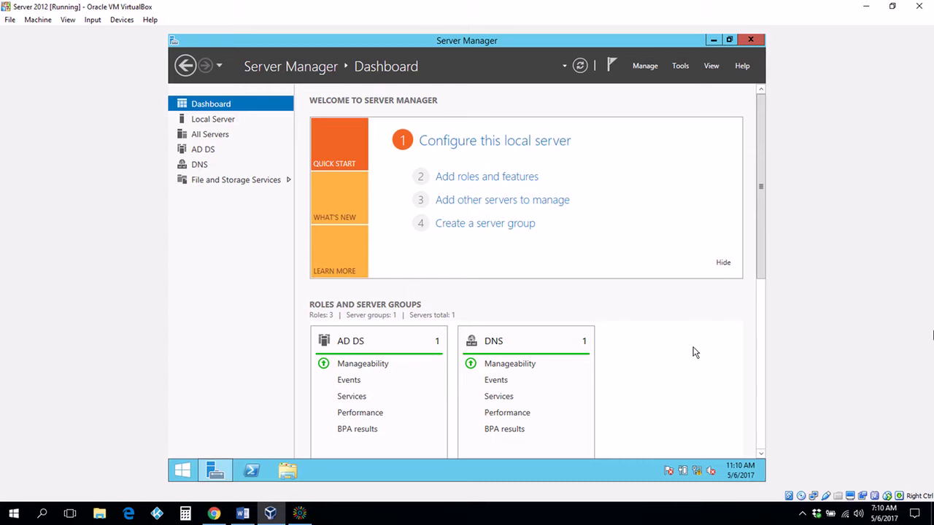
# Open Server Manager's Tools menu to list the administrative tools, including ADUC
pyautogui.click(679, 66)
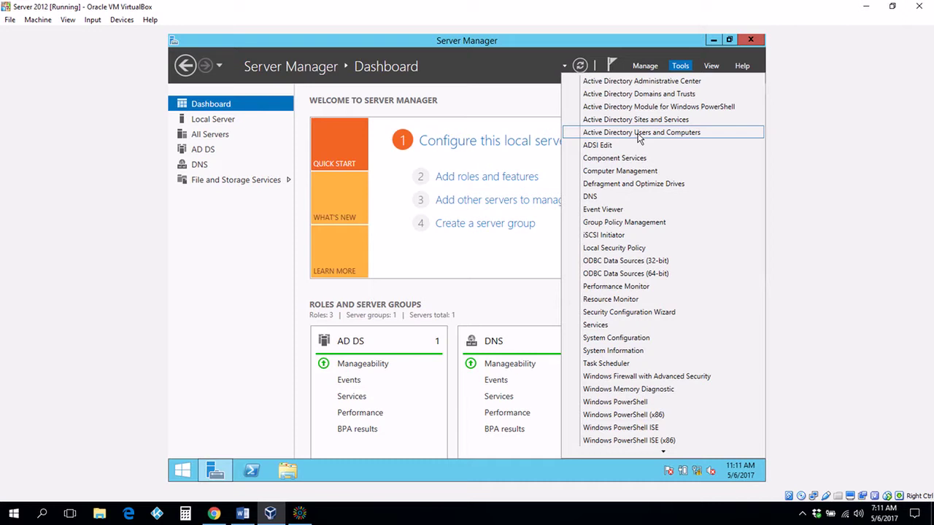
# Pin Active Directory Users and Computers to the taskbar from the Start screen's Apps list
pyautogui.click(183, 473)
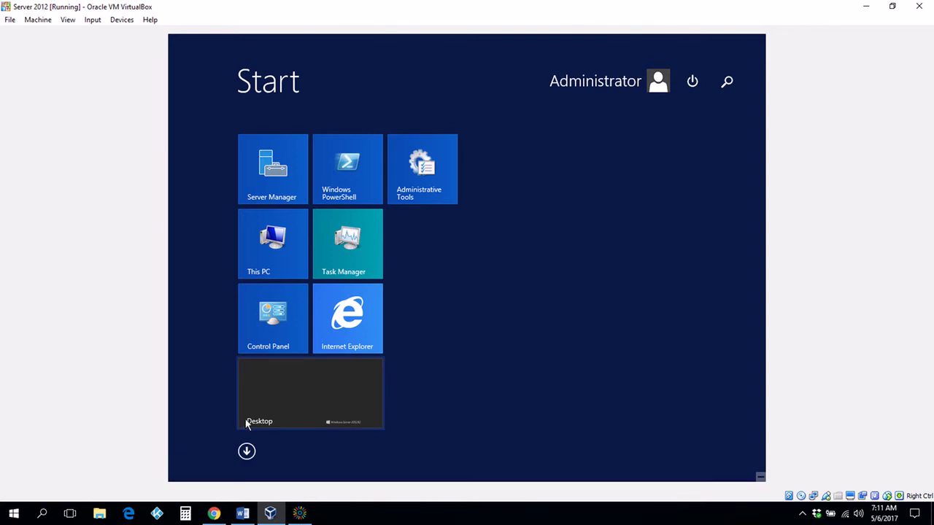
pyautogui.click(246, 451)
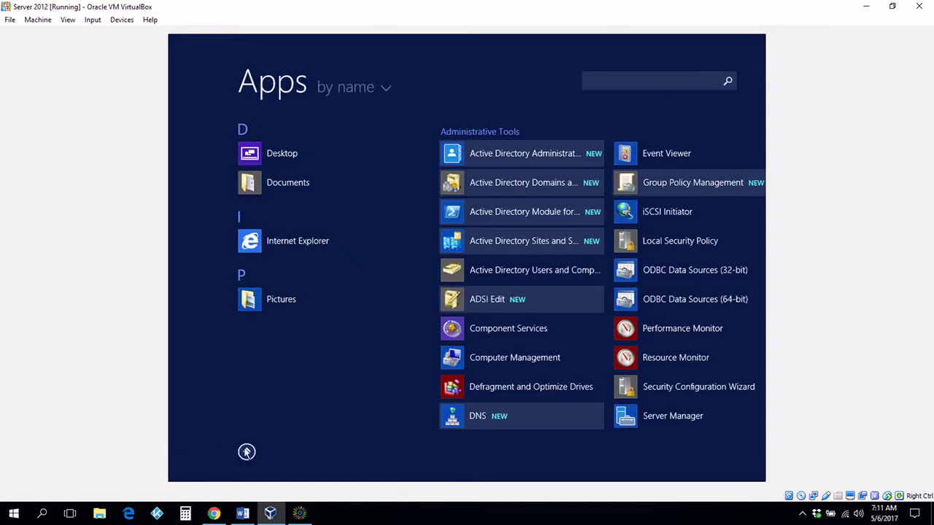
pyautogui.rightClick(514, 273)
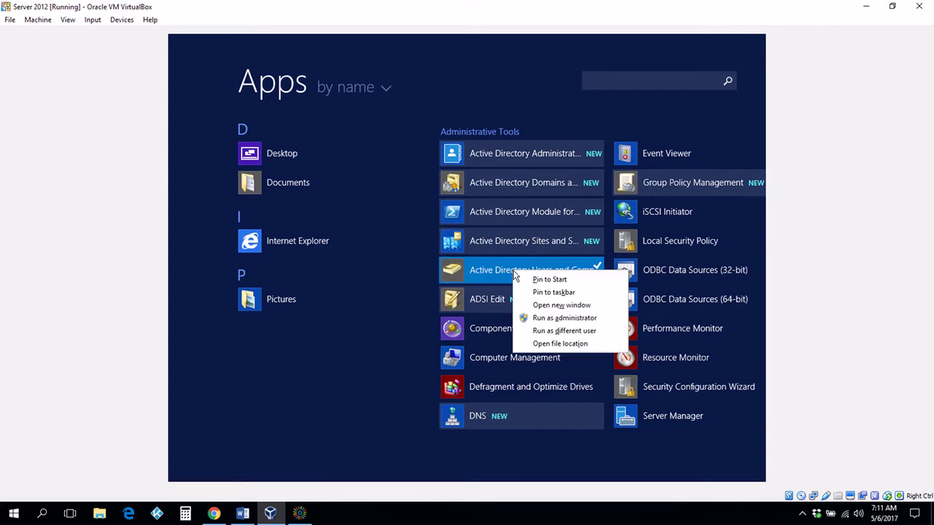
pyautogui.click(545, 292)
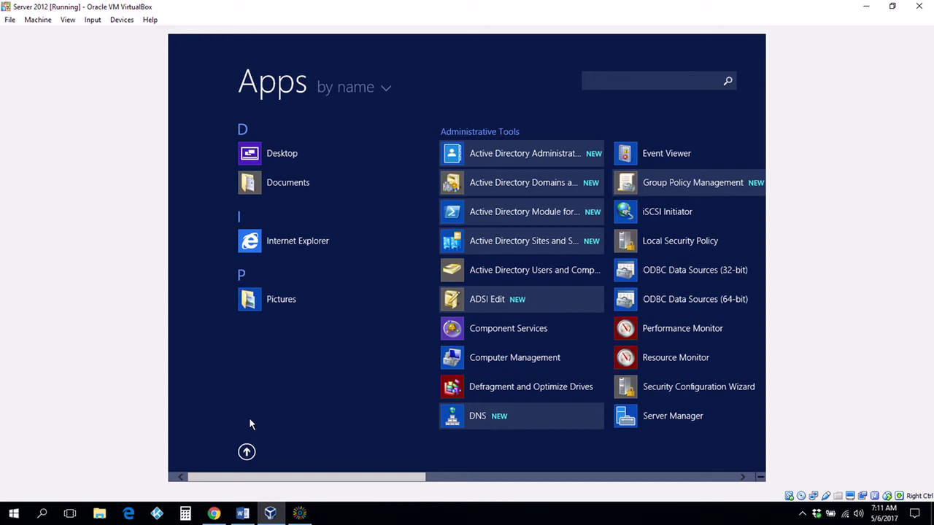
pyautogui.press('super')
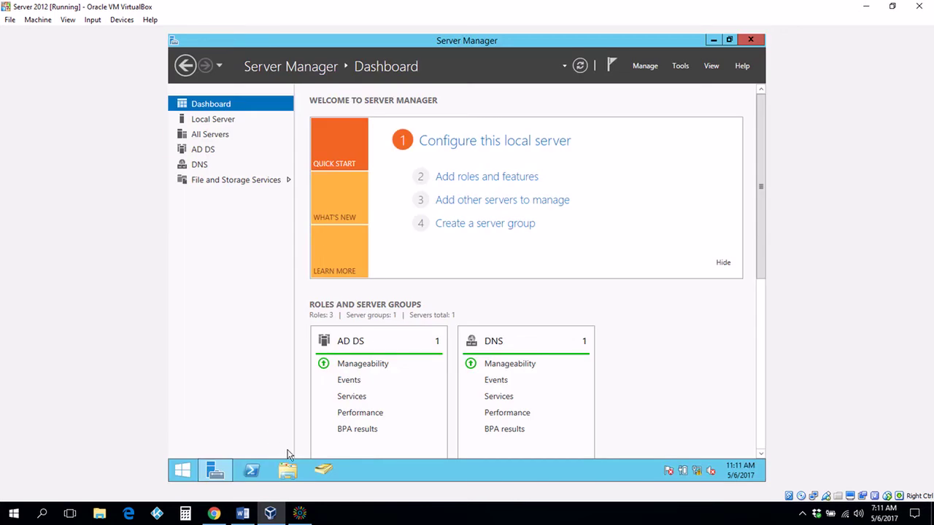
# Launch Active Directory Users and Computers from its taskbar pin, reposition it, then minimize it
pyautogui.click(329, 472)
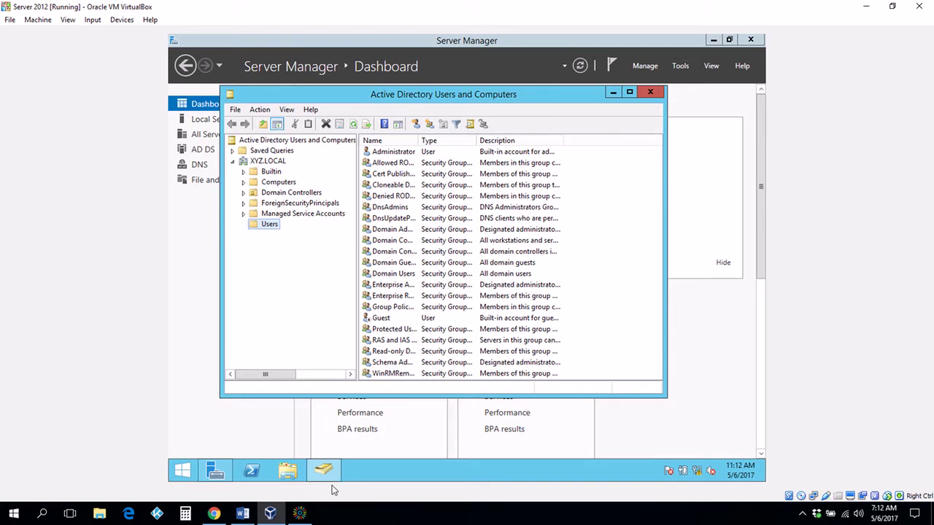
pyautogui.moveTo(332, 478)
pyautogui.moveTo(487, 97); pyautogui.dragTo(536, 106)
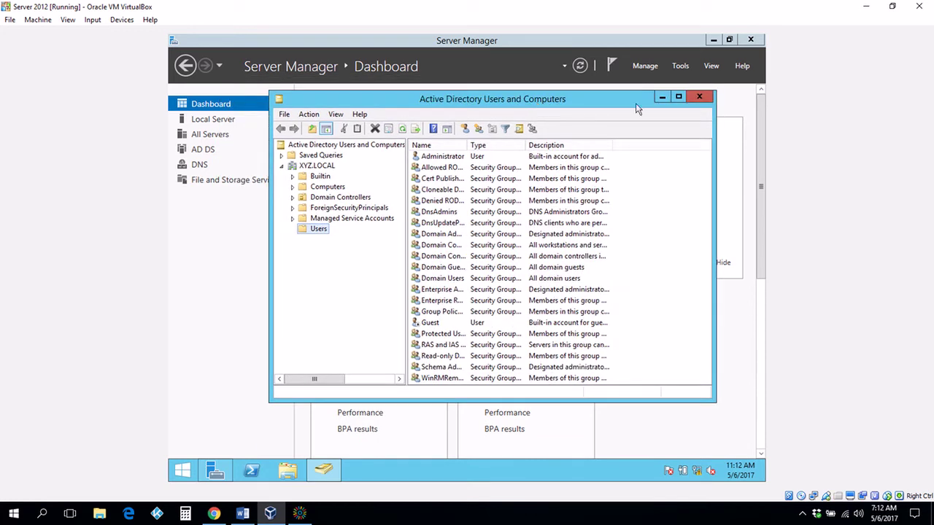
pyautogui.click(662, 97)
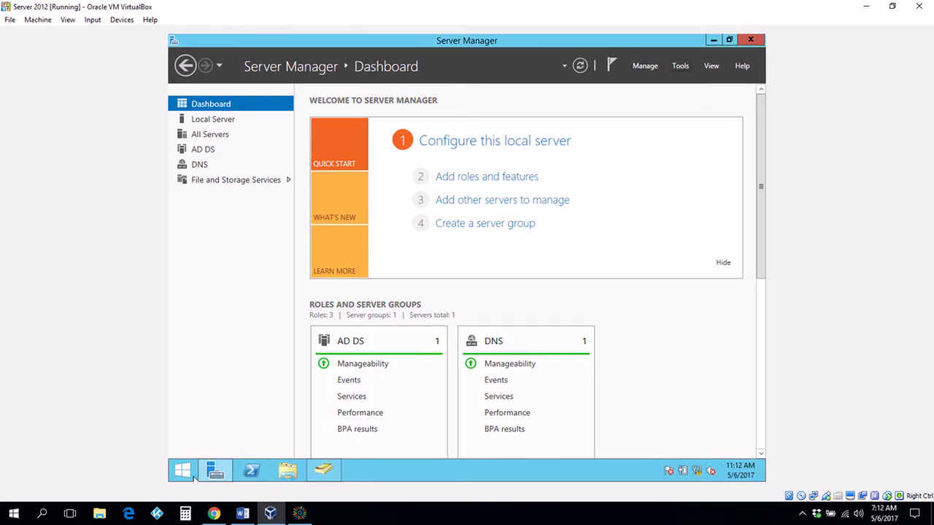
# Open a Command Prompt by searching for cmd on the Start screen
pyautogui.click(182, 472)
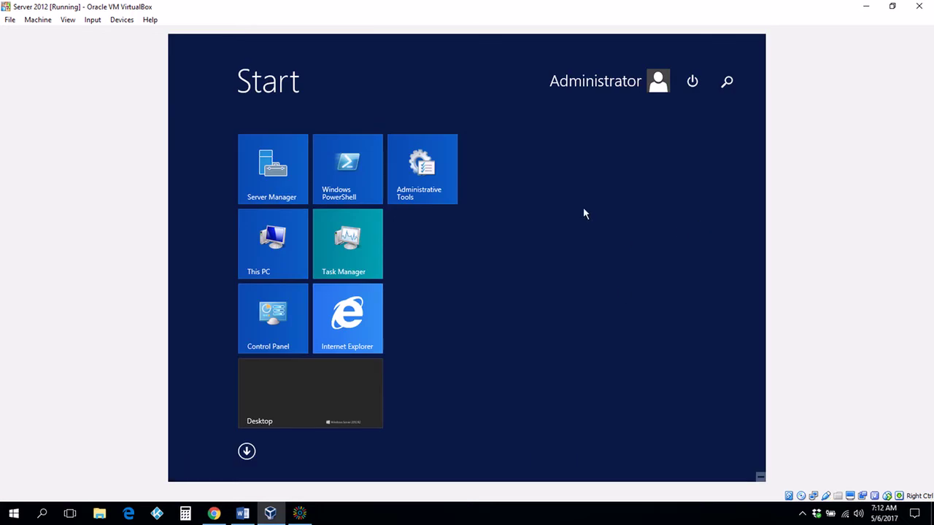
pyautogui.write('cmd')
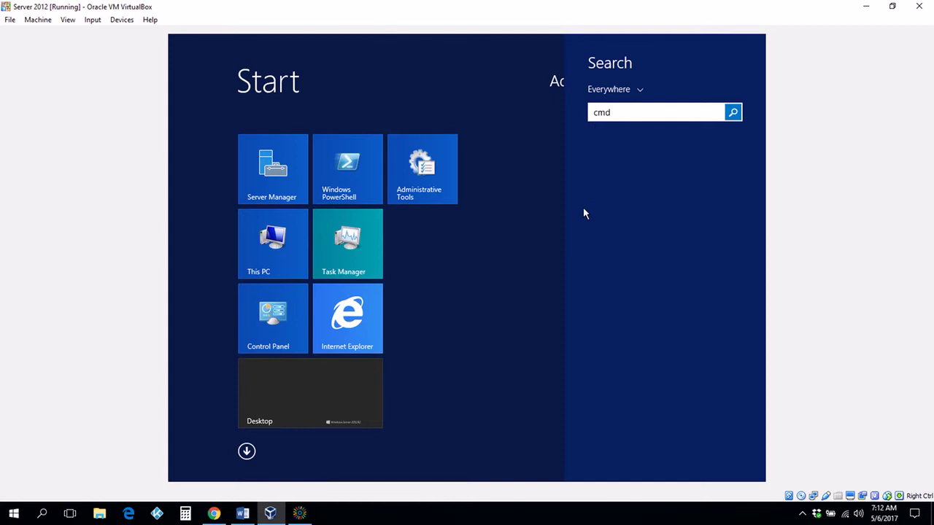
pyautogui.press('Return')
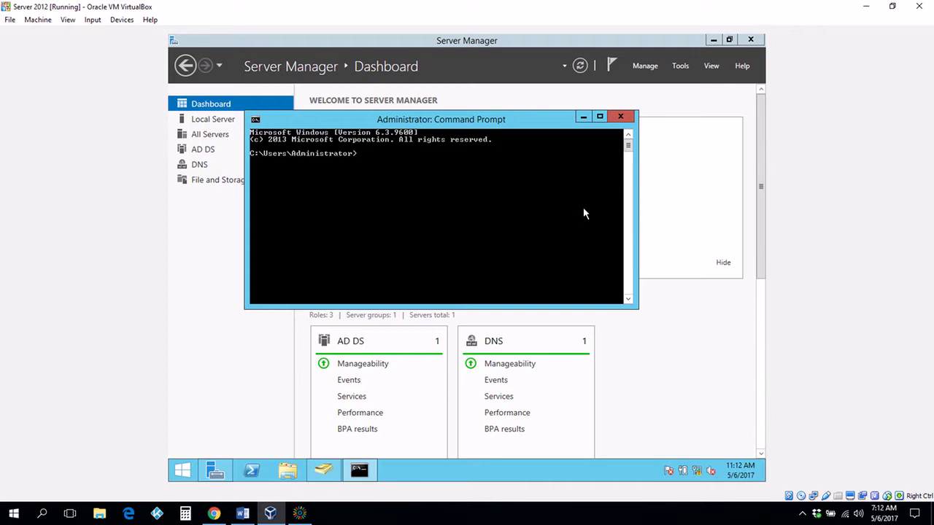
# Run dsadd /? and scroll up to view its list of object types
pyautogui.write('ds')
pyautogui.write('add /?')
pyautogui.press('Return')
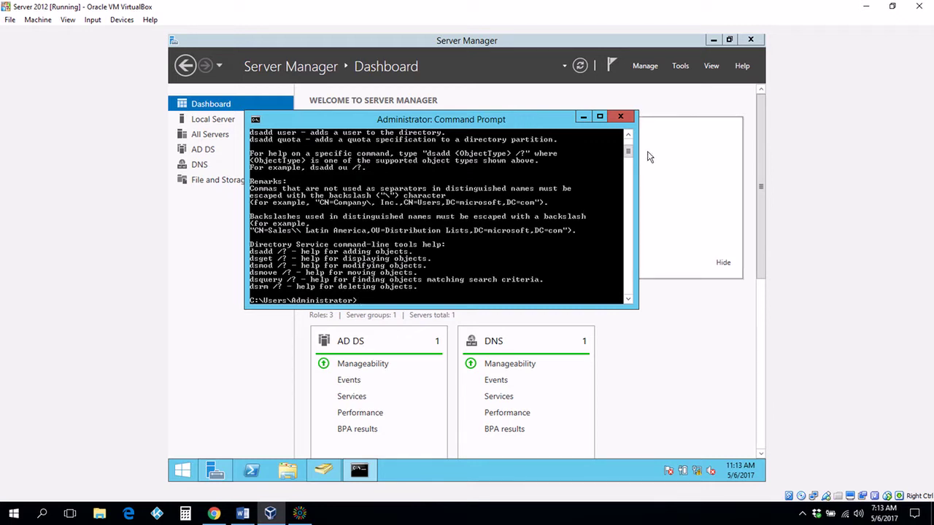
pyautogui.scroll(4, 628, 151)
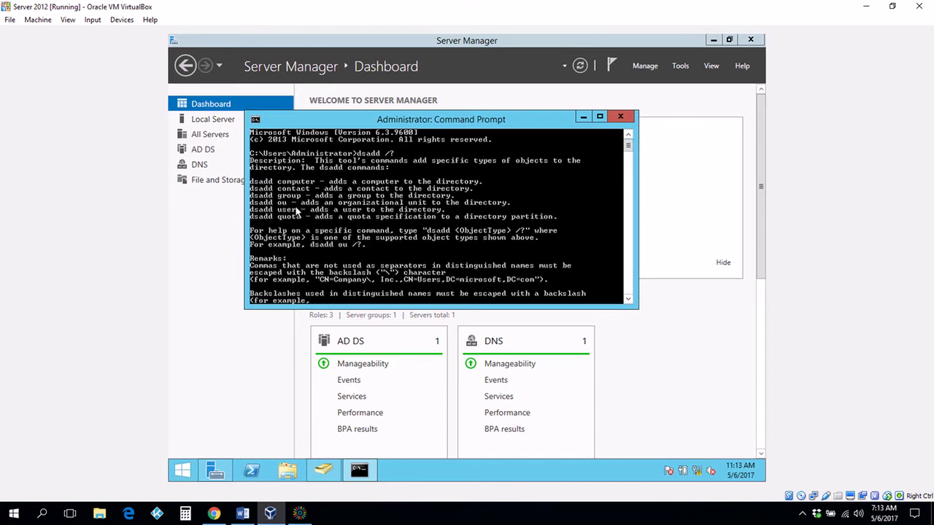
pyautogui.moveTo(429, 121); pyautogui.dragTo(490, 123)
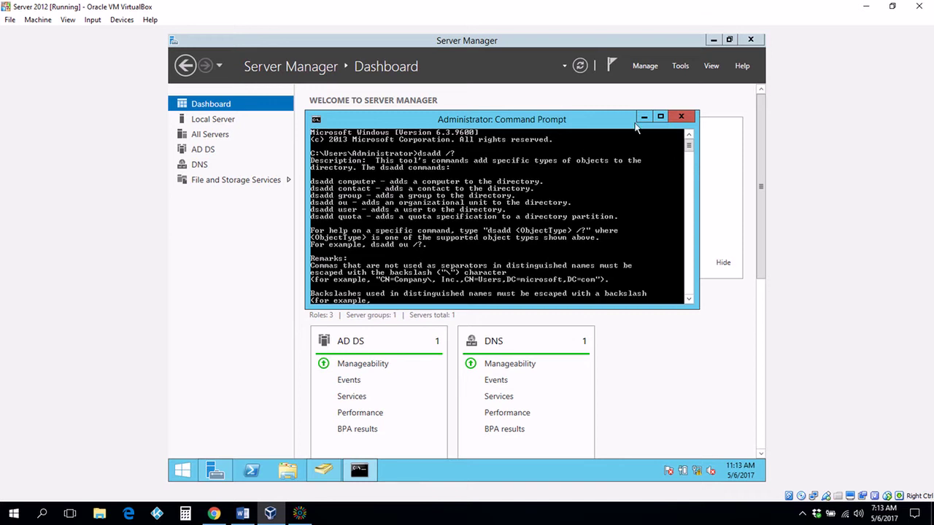
# Close the Command Prompt, restore and maximize ADUC, and show the Builtin container's security groups
pyautogui.click(682, 117)
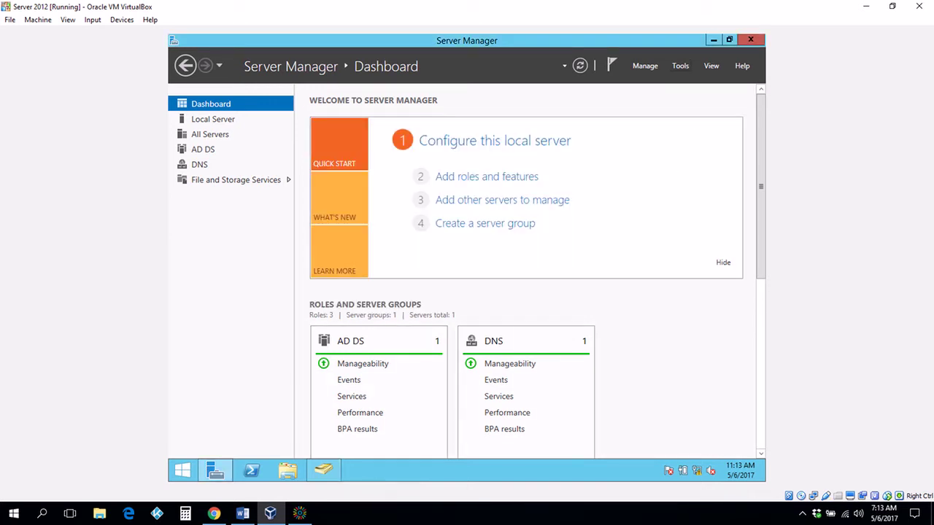
pyautogui.click(332, 472)
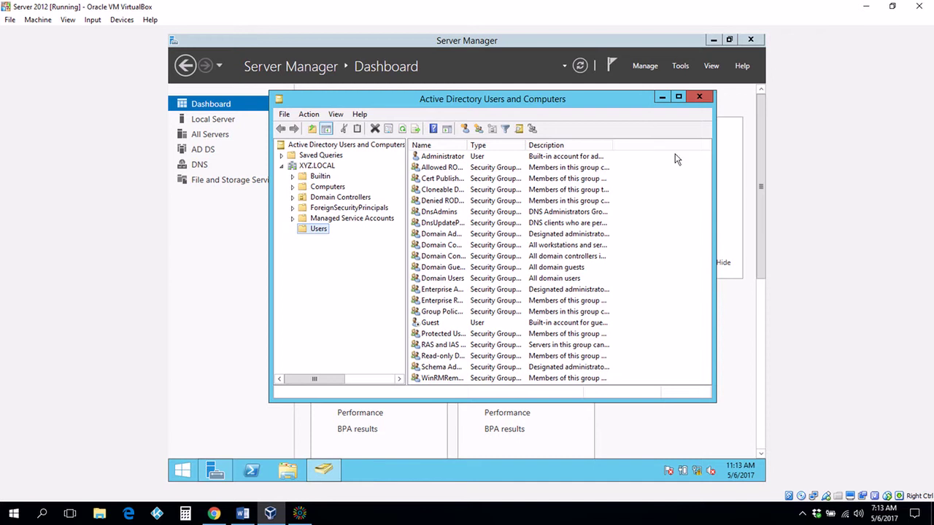
pyautogui.click(679, 98)
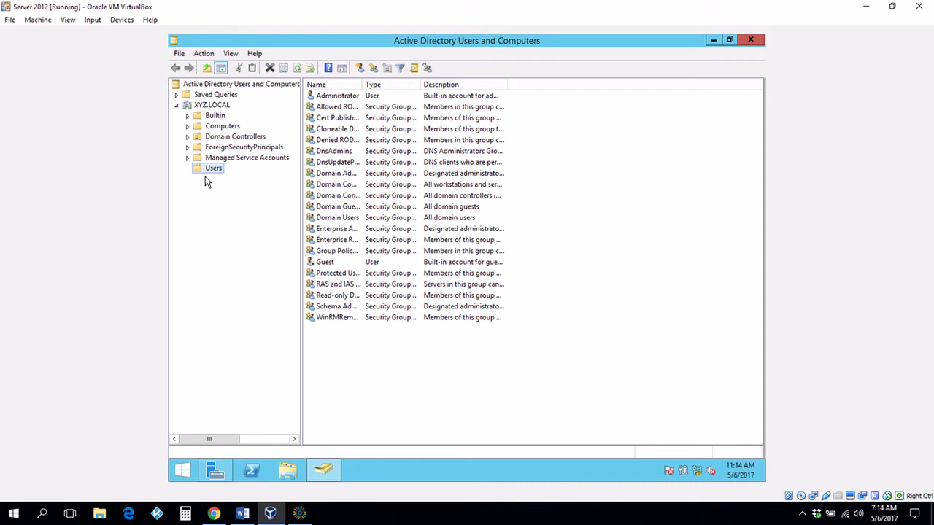
pyautogui.click(216, 117)
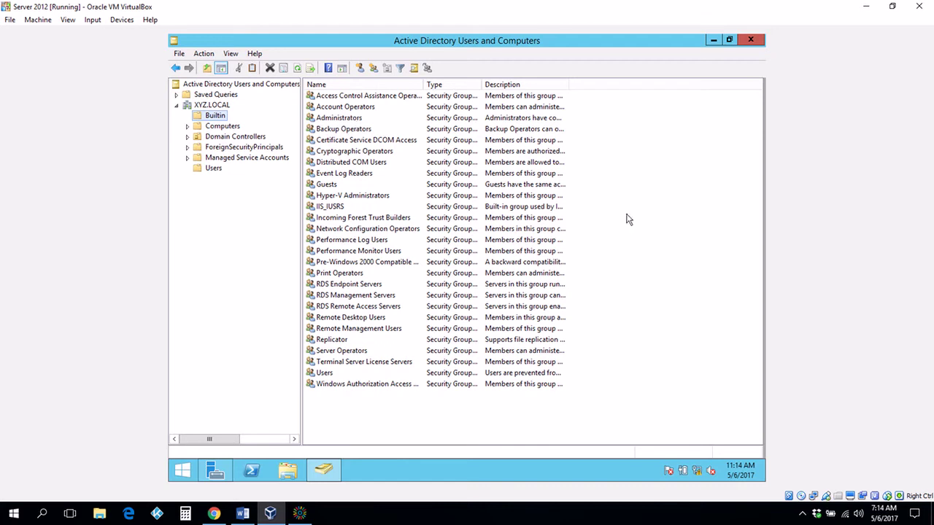
# Browse Computers, Domain Controllers, ForeignSecurityPrincipals and Managed Service Accounts, ending on the Users container
pyautogui.click(214, 118)
pyautogui.click(218, 127)
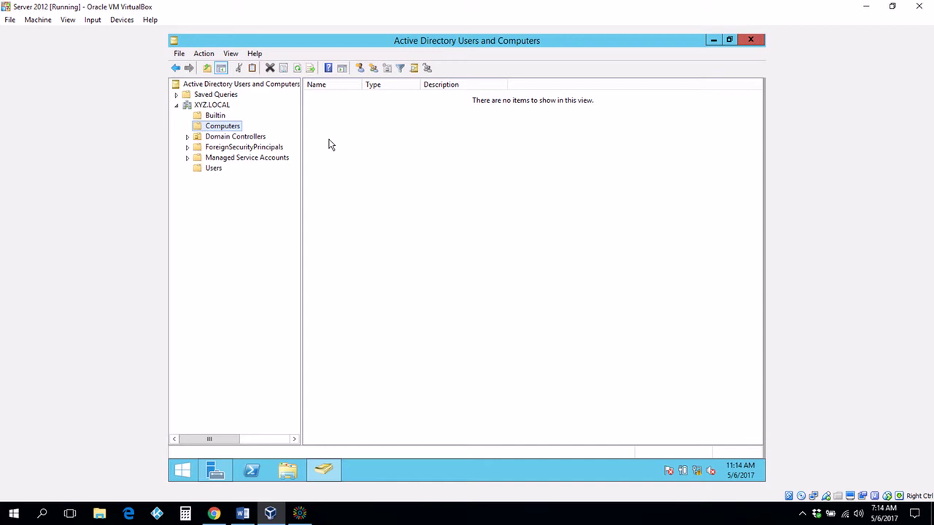
pyautogui.click(229, 141)
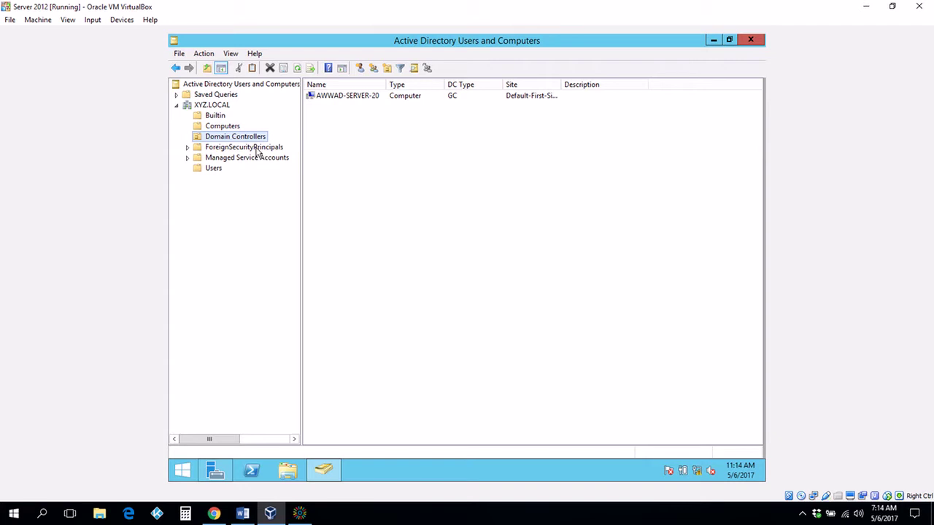
pyautogui.click(257, 151)
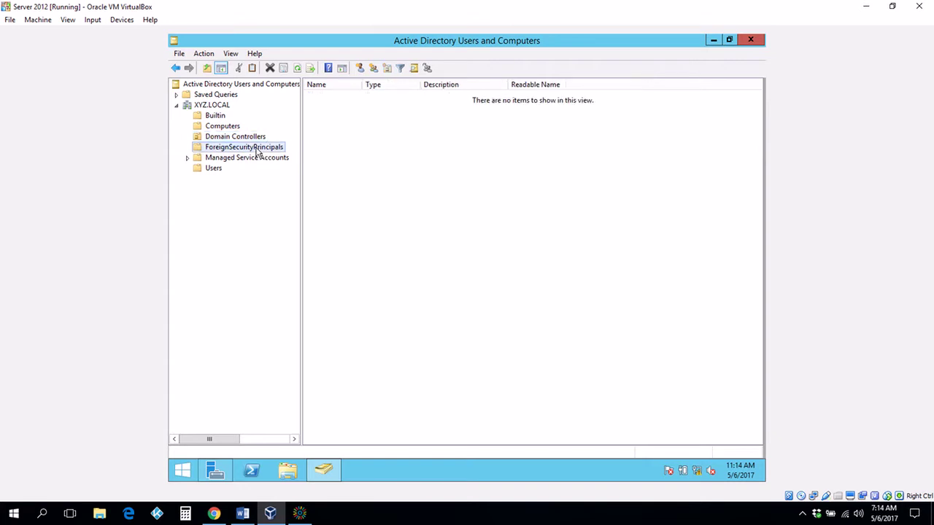
pyautogui.click(256, 160)
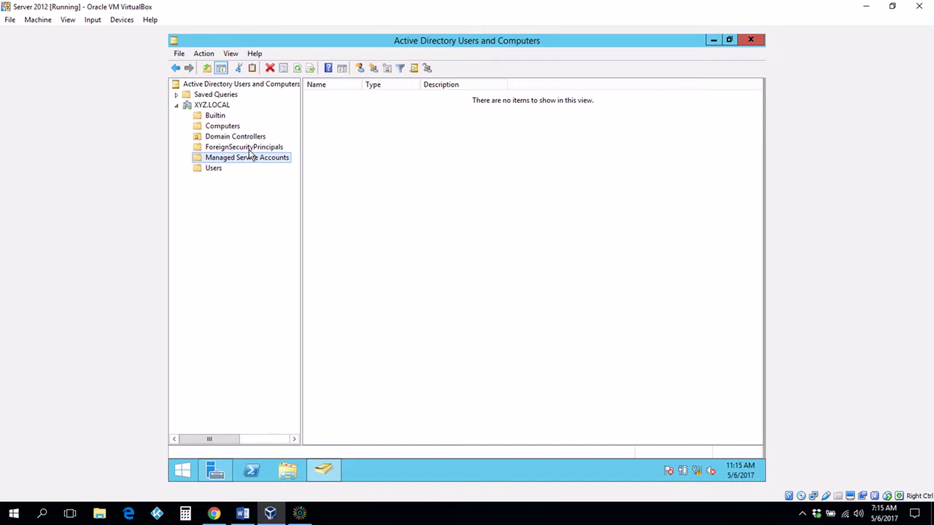
pyautogui.click(214, 169)
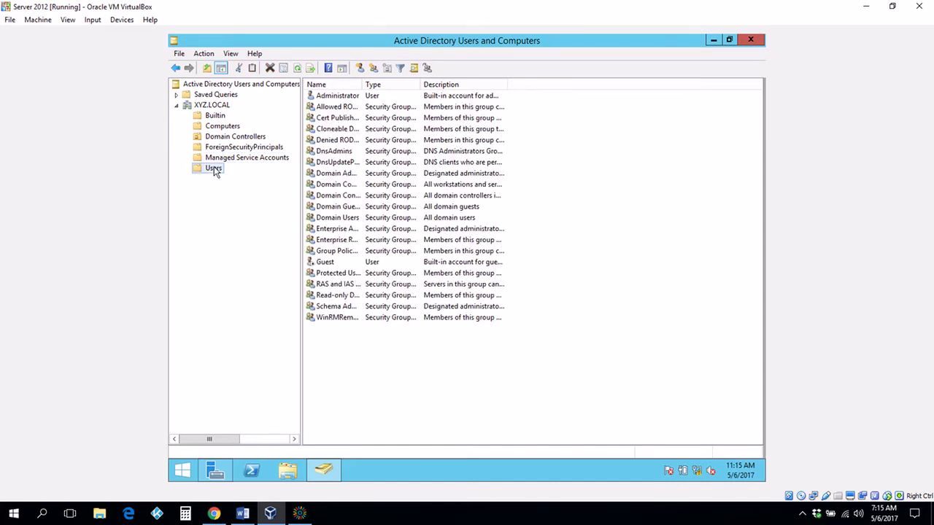
# Select the built-in Administrator account in the XYZ.LOCAL Users container
pyautogui.click(346, 98)
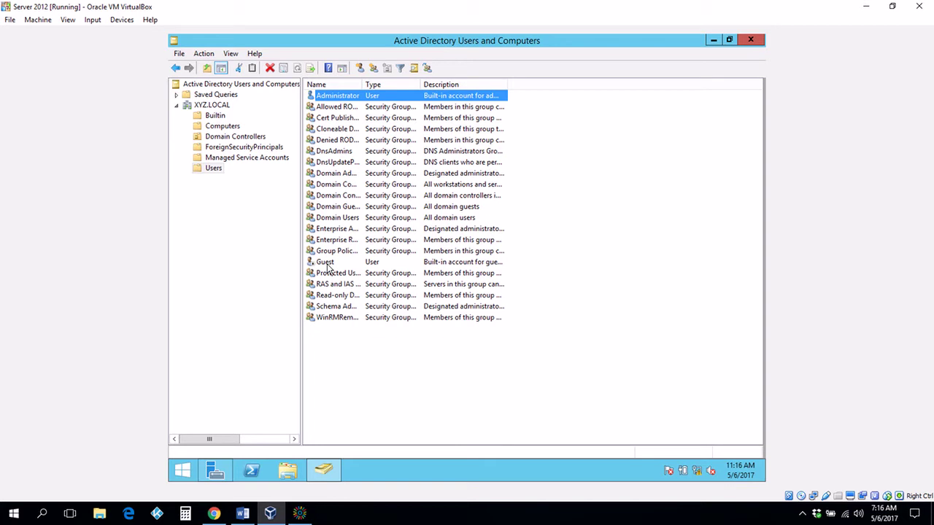
# Start a new user in the Users container via New > User
pyautogui.rightClick(212, 169)
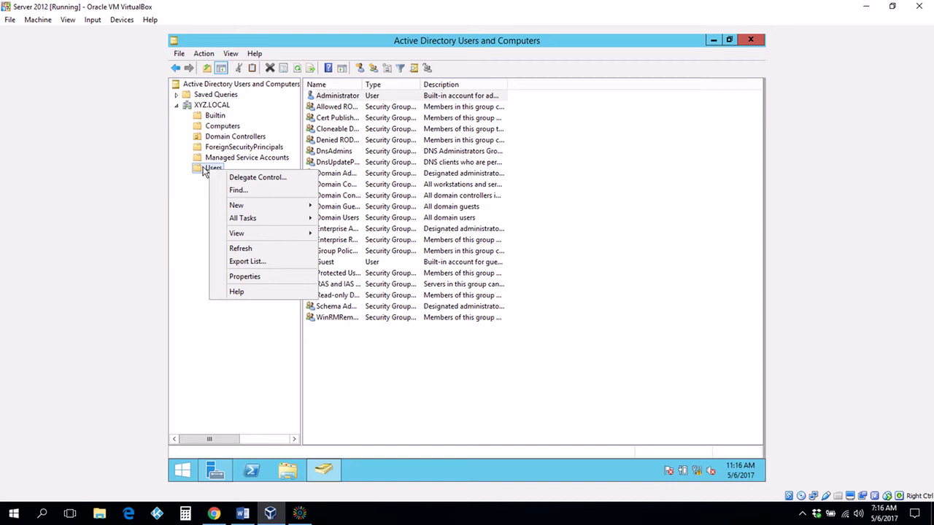
pyautogui.moveTo(226, 206)
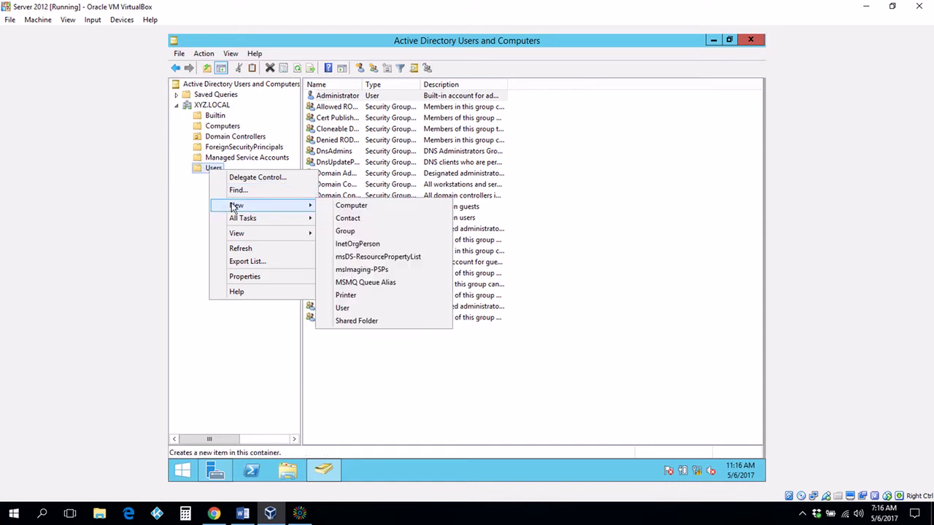
pyautogui.click(348, 311)
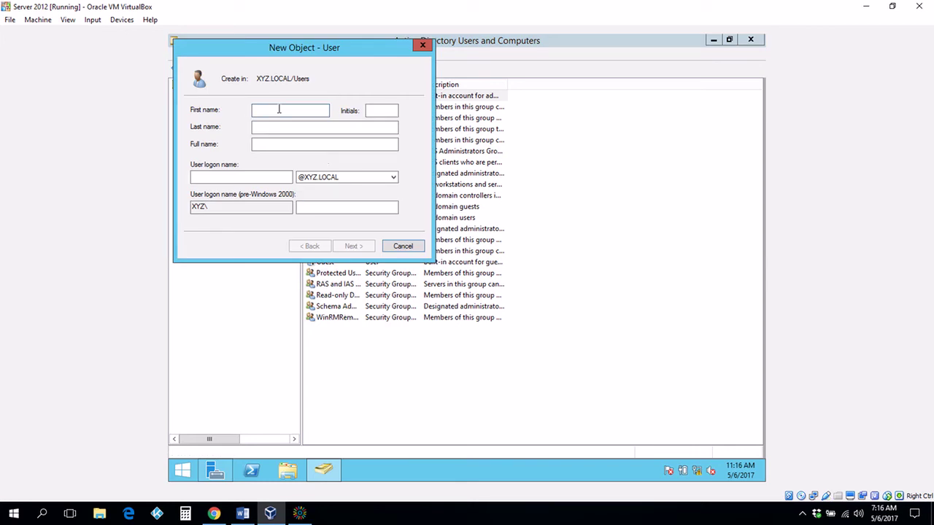
# Fill in the new user's first name, last name and logon name, capitalising the first name
pyautogui.write('john')
pyautogui.click(262, 128)
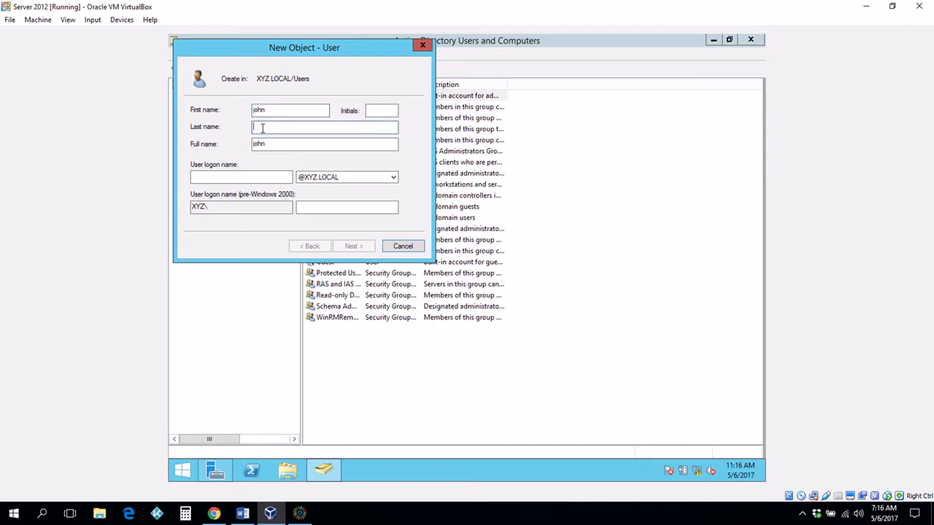
pyautogui.write('Doe')
pyautogui.click(254, 109)
pyautogui.press('Delete')
pyautogui.write('J')
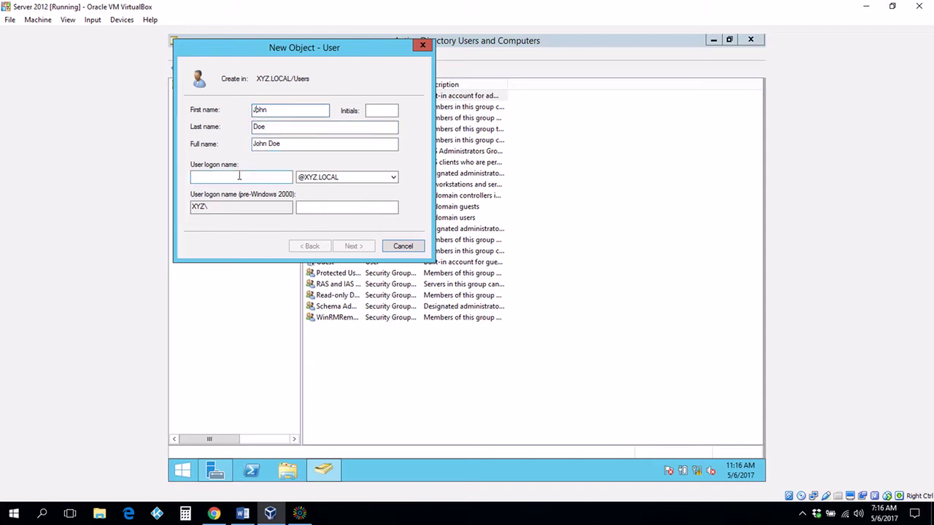
pyautogui.click(215, 175)
pyautogui.write('j')
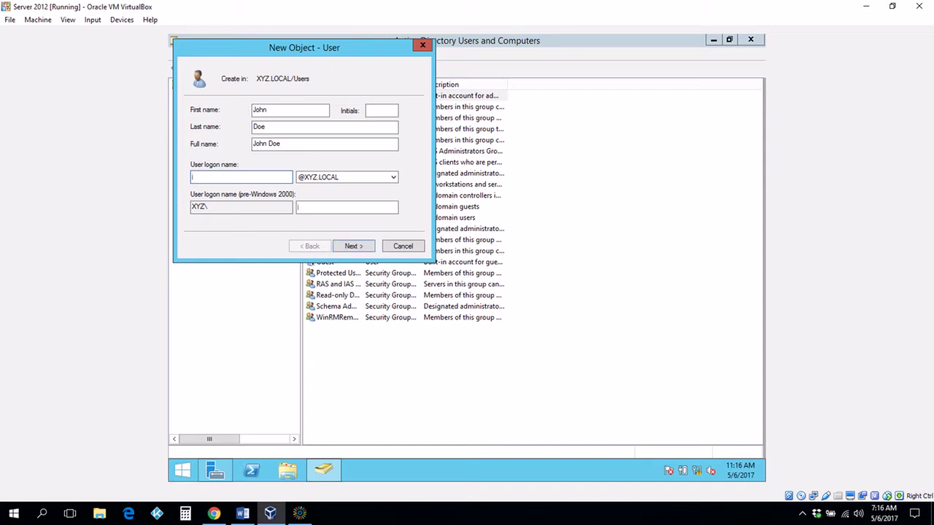
pyautogui.write('doe')
pyautogui.moveTo(343, 45); pyautogui.dragTo(599, 54)
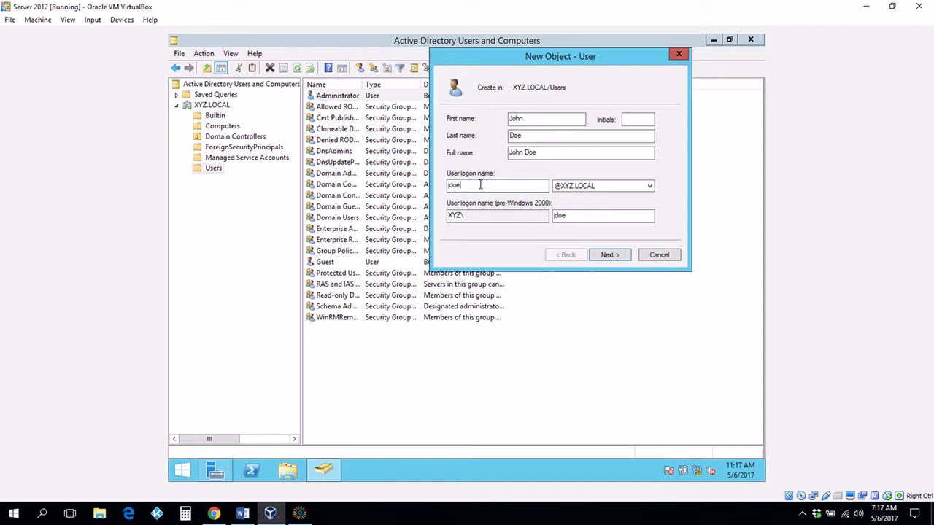
# Move to the password page and enter the new user's password and confirmation
pyautogui.click(607, 256)
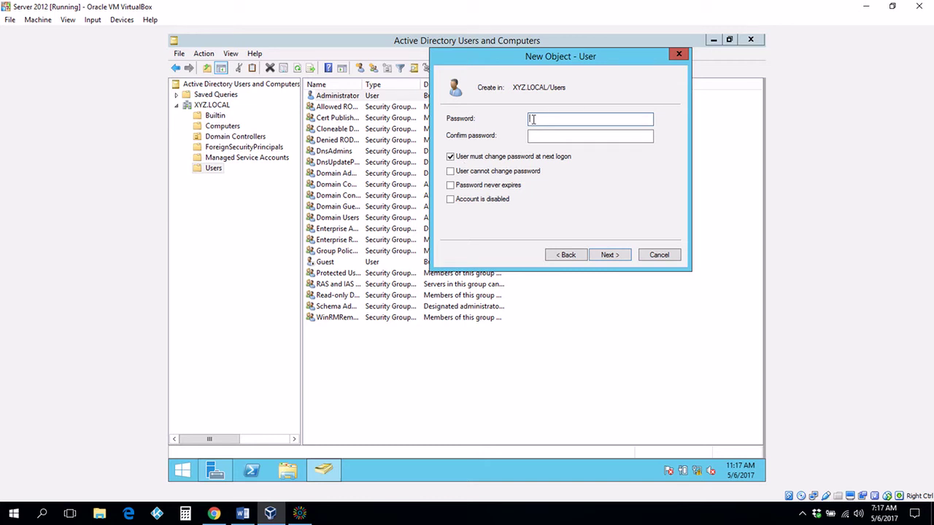
pyautogui.write('*******')
pyautogui.click(554, 139)
pyautogui.write('*******')
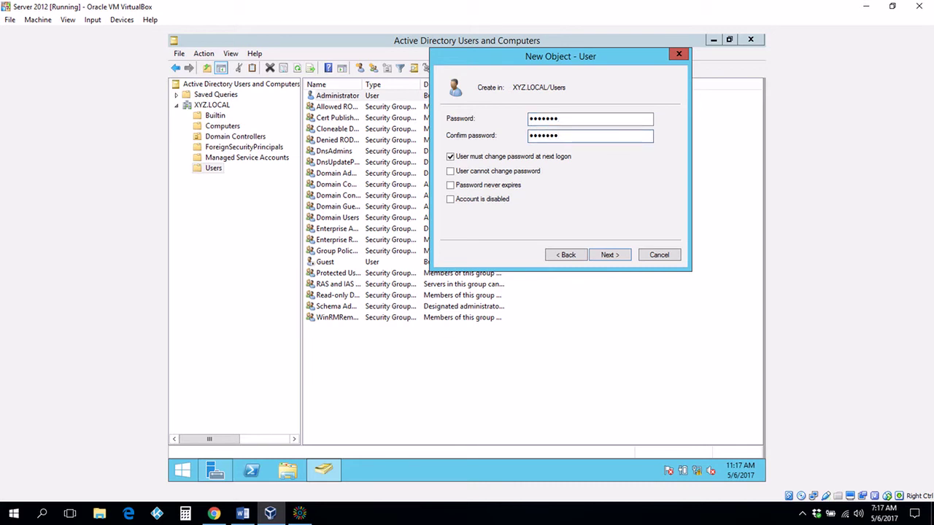
# Test the password option combinations, leaving only 'User must change password at next logon' checked
pyautogui.click(451, 171)
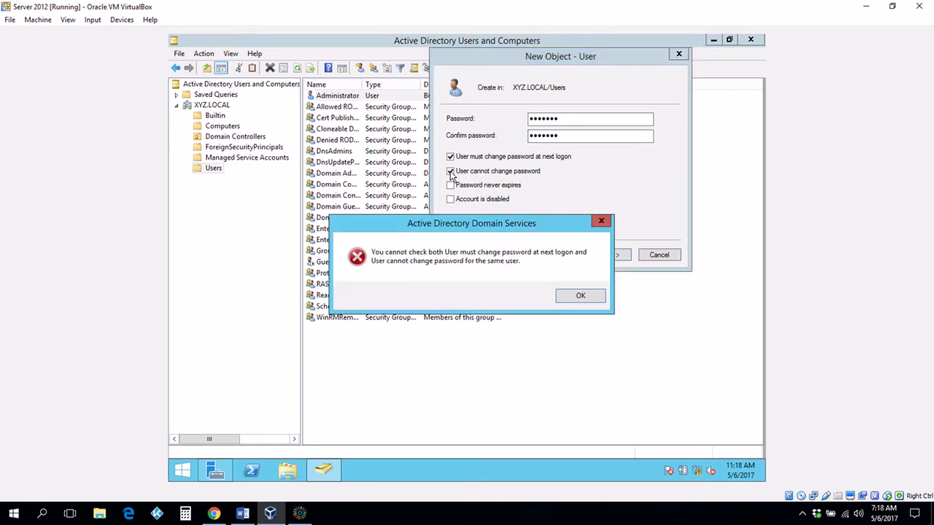
pyautogui.click(577, 295)
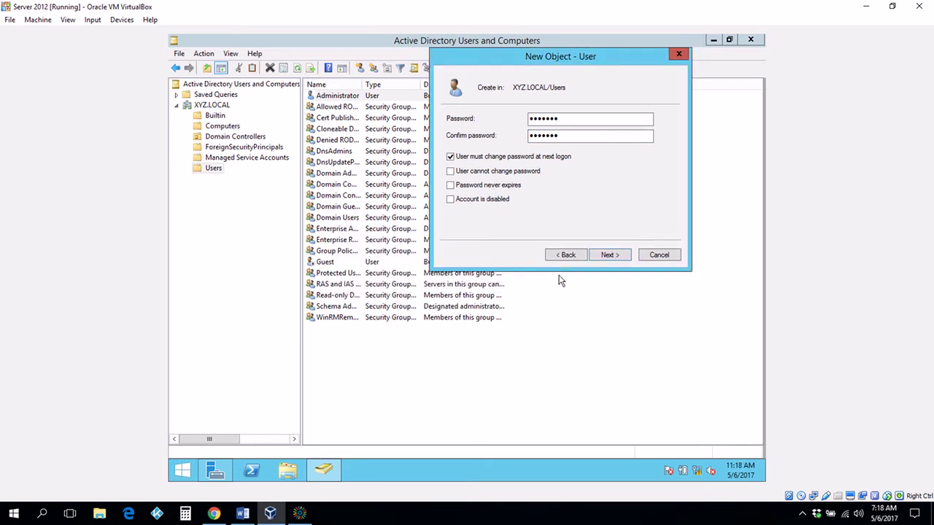
pyautogui.click(451, 157)
pyautogui.click(451, 171)
pyautogui.click(451, 172)
pyautogui.click(451, 186)
pyautogui.click(450, 156)
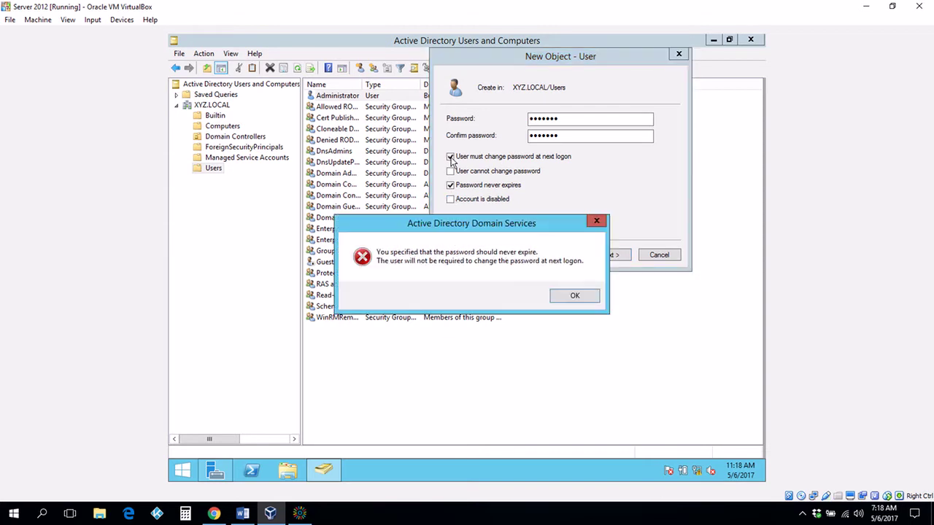
pyautogui.click(574, 294)
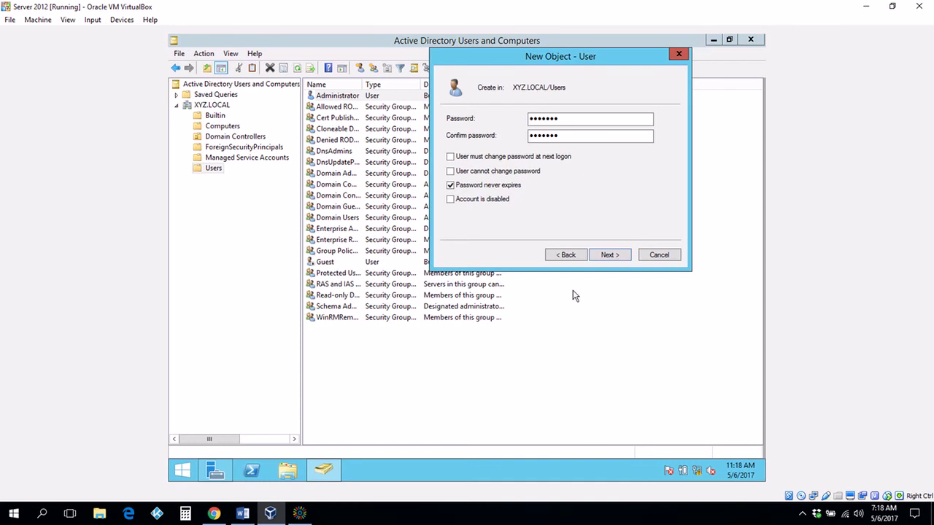
pyautogui.click(450, 186)
pyautogui.click(450, 157)
pyautogui.moveTo(583, 61); pyautogui.dragTo(485, 84)
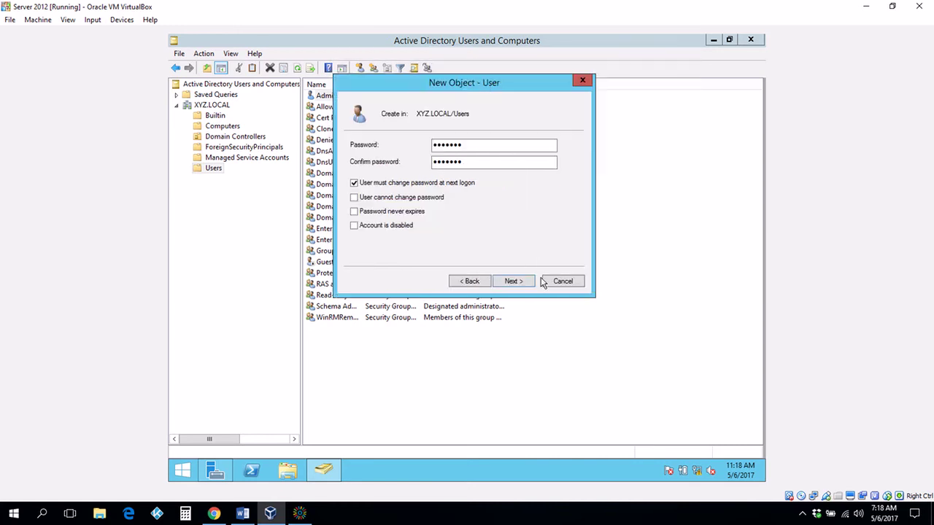
# Attempt to finish creating the account and dismiss the password policy error
pyautogui.click(519, 281)
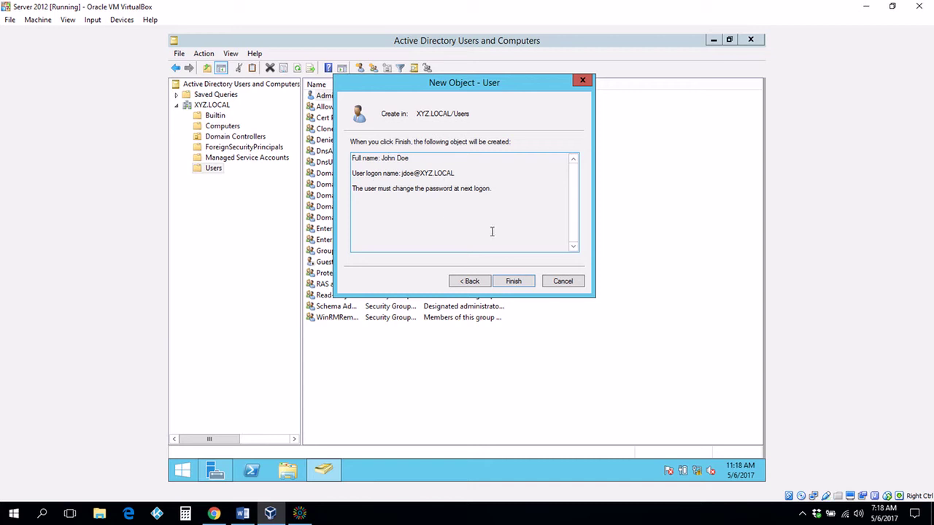
pyautogui.click(515, 282)
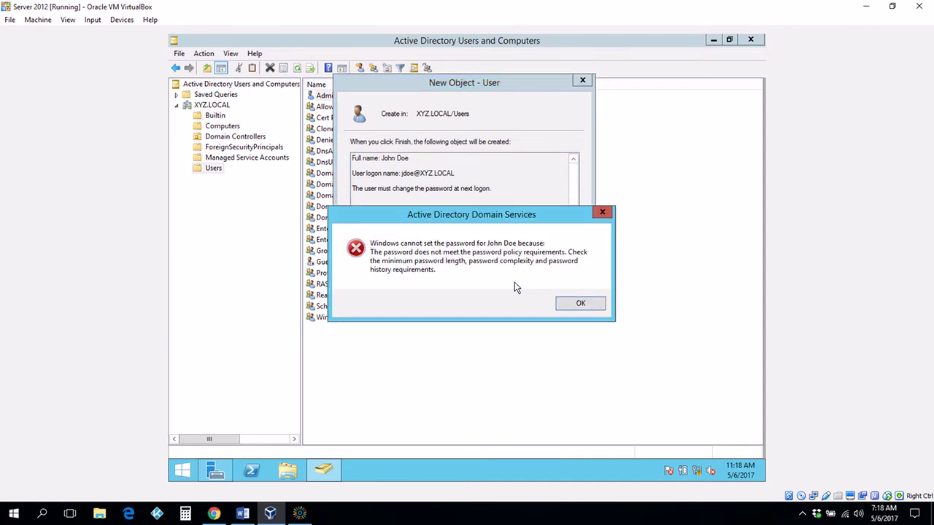
pyautogui.click(581, 304)
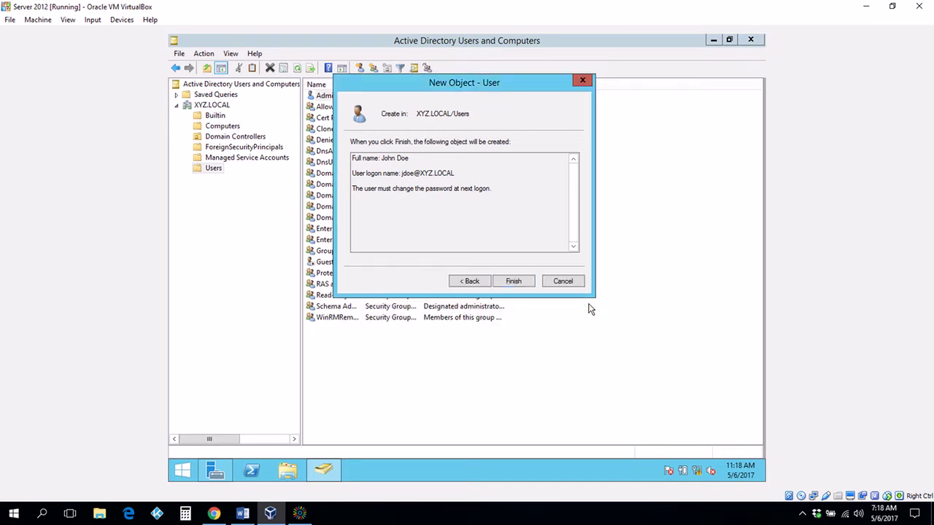
# Go back and enter a longer, matching password in both fields to reach the summary
pyautogui.click(470, 281)
pyautogui.click(472, 144)
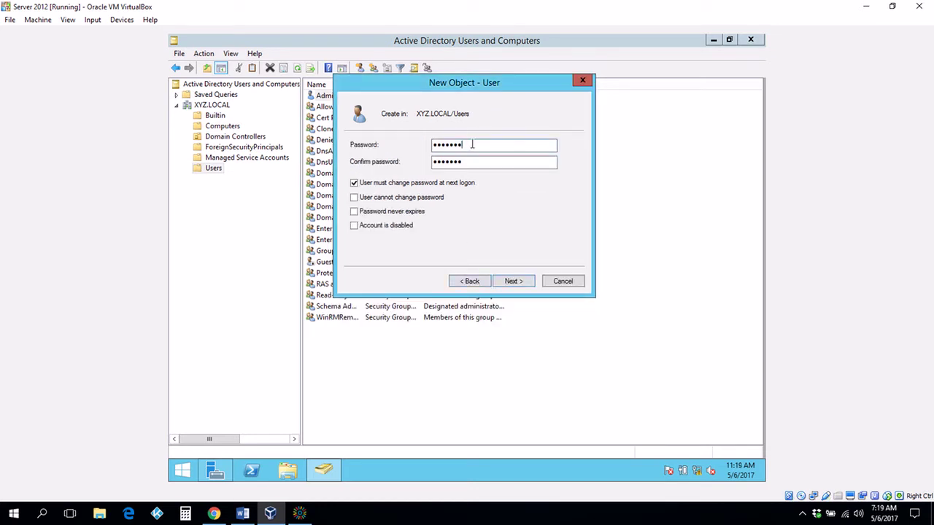
pyautogui.moveTo(472, 144); pyautogui.dragTo(335, 154)
pyautogui.write('••••••••')
pyautogui.moveTo(474, 163); pyautogui.dragTo(365, 165)
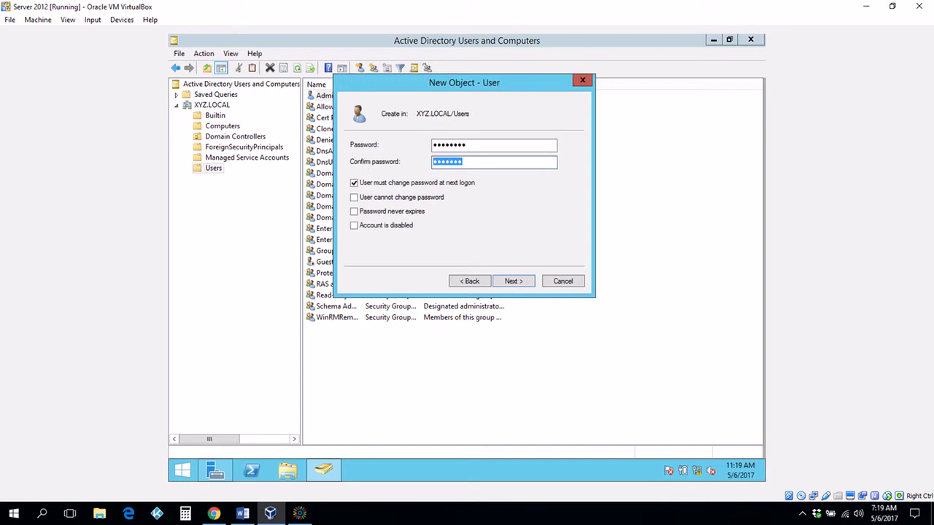
pyautogui.write('•••••••')
pyautogui.click(513, 282)
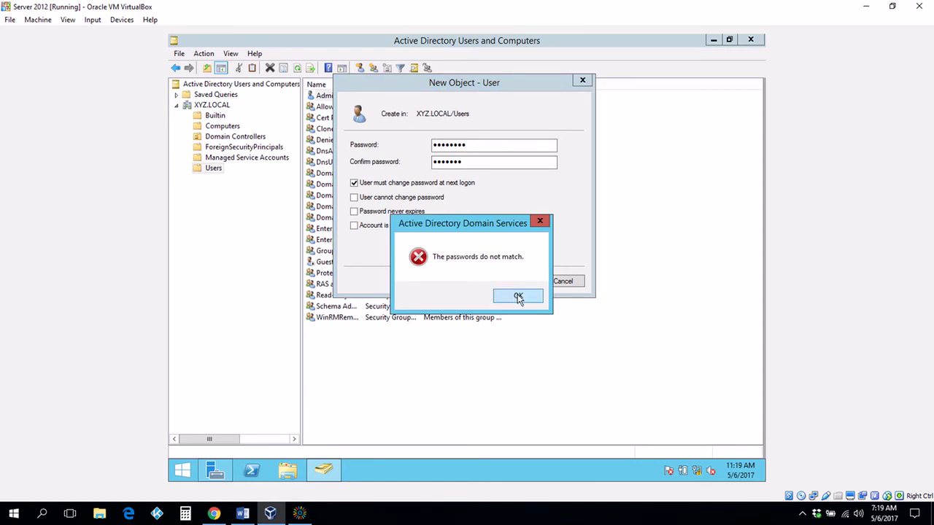
pyautogui.click(518, 295)
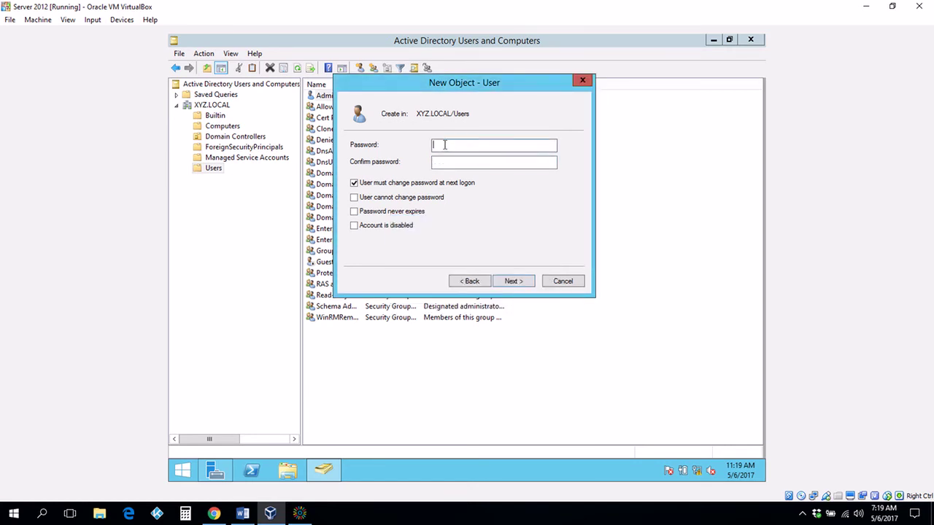
pyautogui.write('••••••••')
pyautogui.click(461, 161)
pyautogui.write('••••••••')
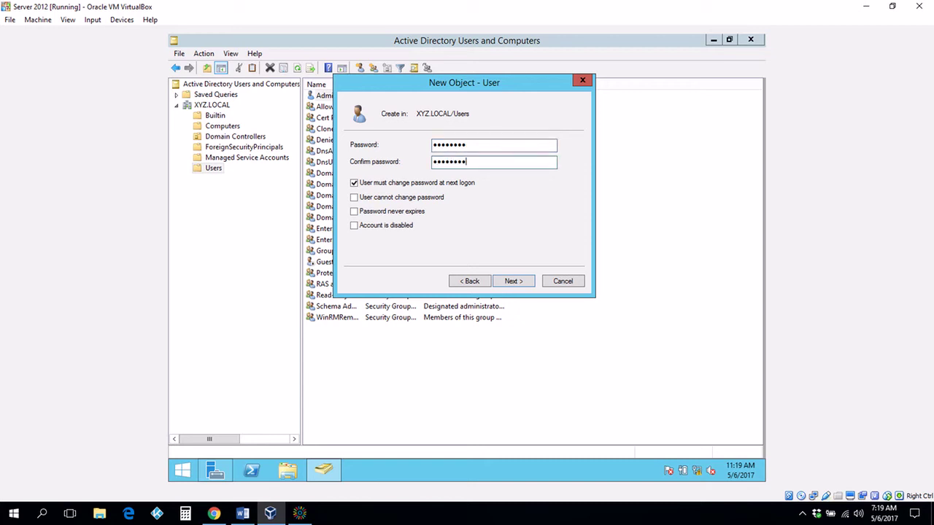
pyautogui.click(508, 281)
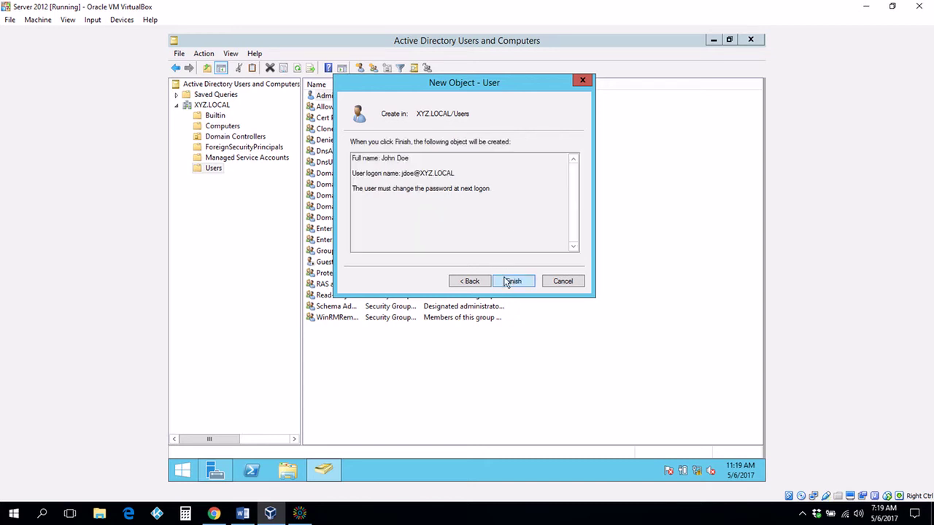
# Finish creating the John Doe account, then right-click it in the Users list
pyautogui.click(508, 282)
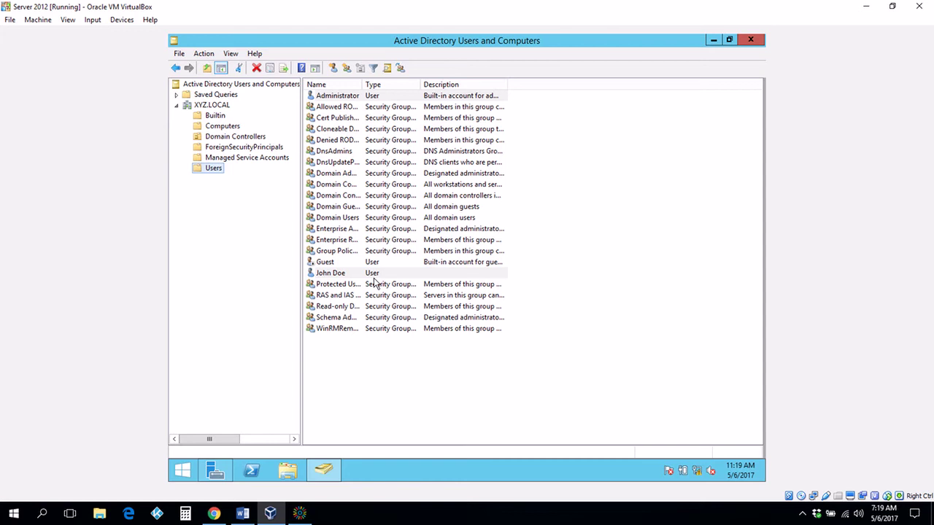
pyautogui.rightClick(332, 274)
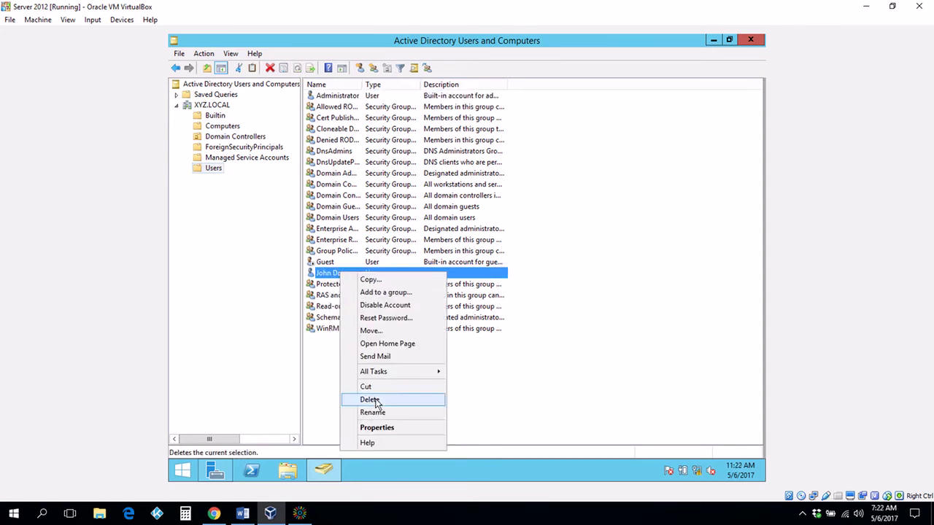
pyautogui.click(376, 428)
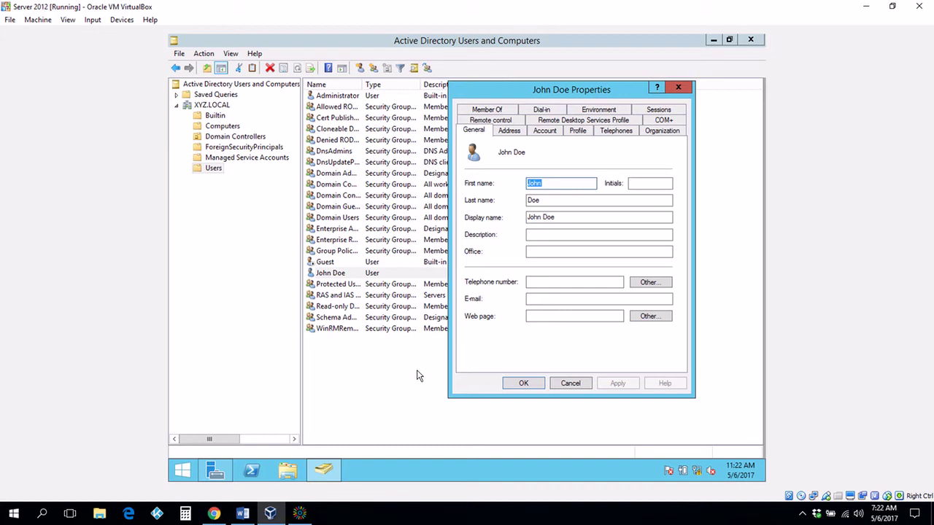
pyautogui.moveTo(543, 89); pyautogui.dragTo(586, 90)
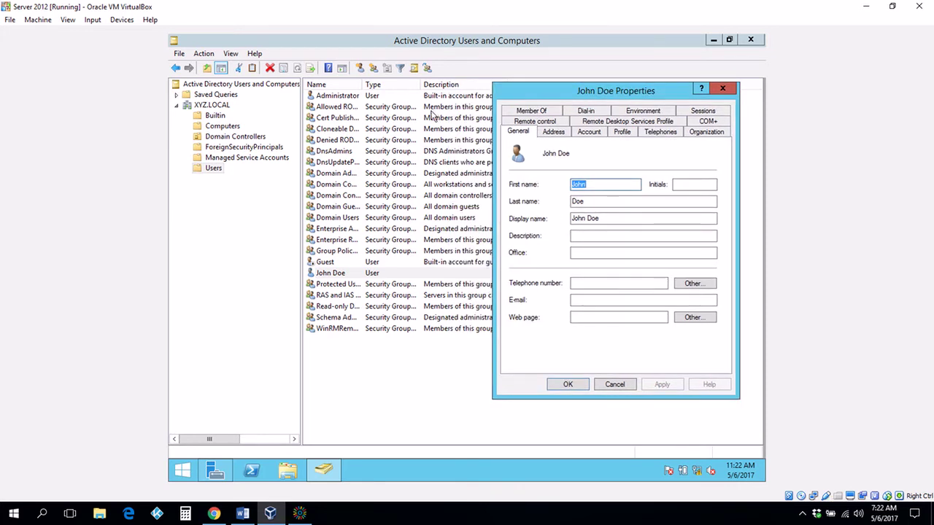
pyautogui.click(331, 100)
pyautogui.rightClick(330, 101)
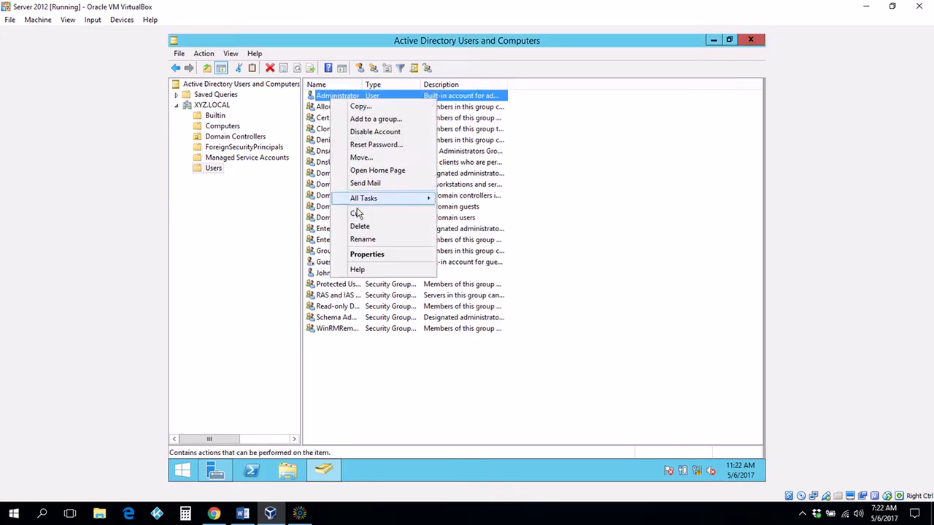
pyautogui.click(366, 259)
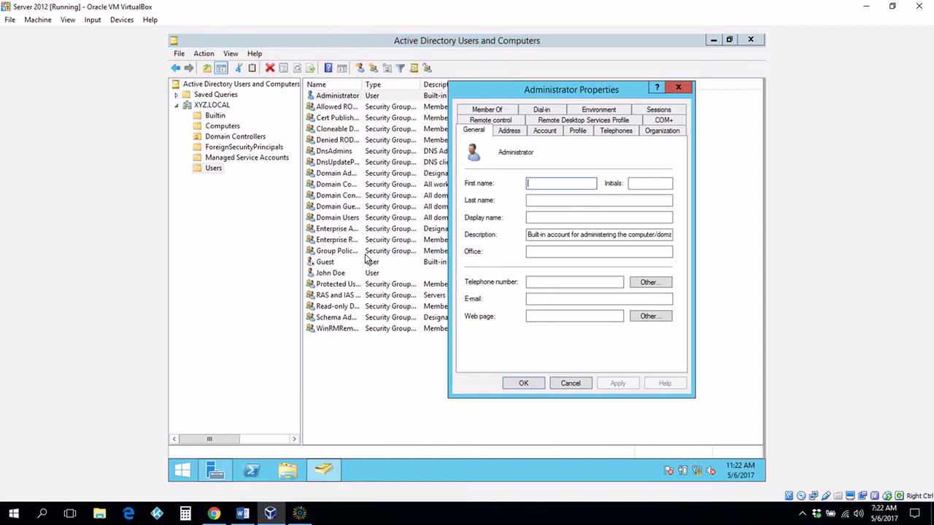
pyautogui.click(676, 87)
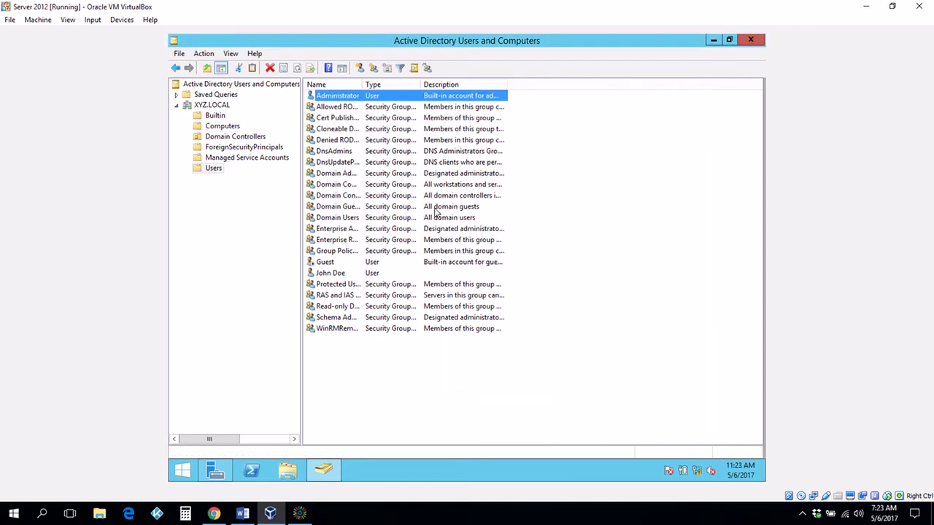
# Open John Doe's properties and review the Address tab and Log On To workstations
pyautogui.rightClick(335, 273)
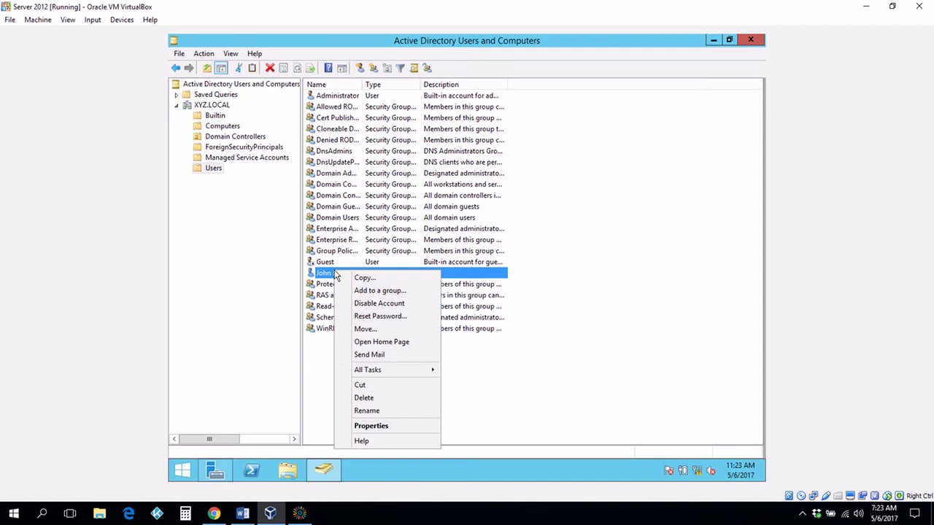
pyautogui.click(370, 426)
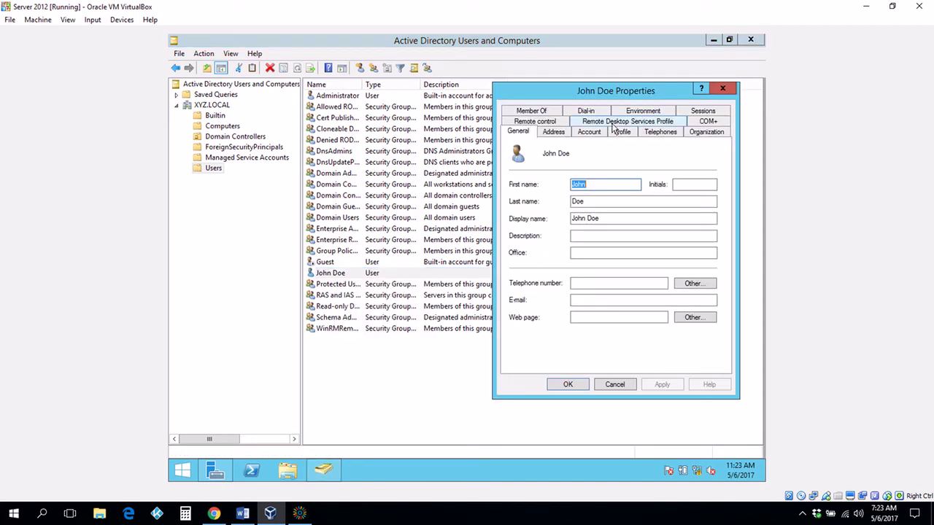
pyautogui.moveTo(626, 92); pyautogui.dragTo(543, 88)
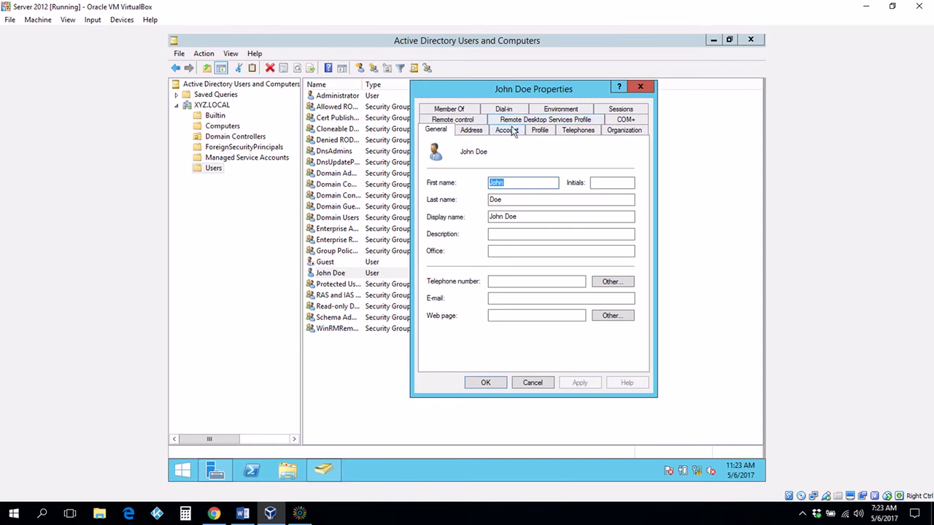
pyautogui.click(472, 131)
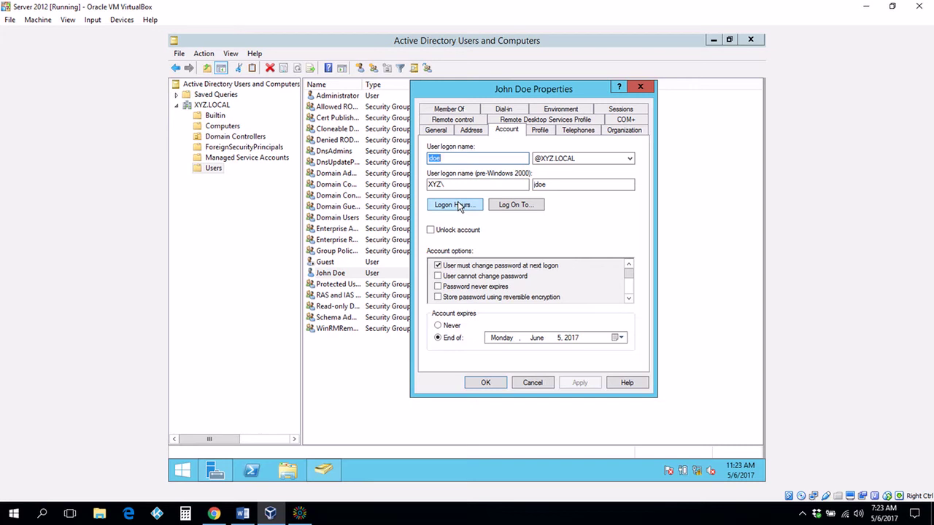
pyautogui.click(515, 206)
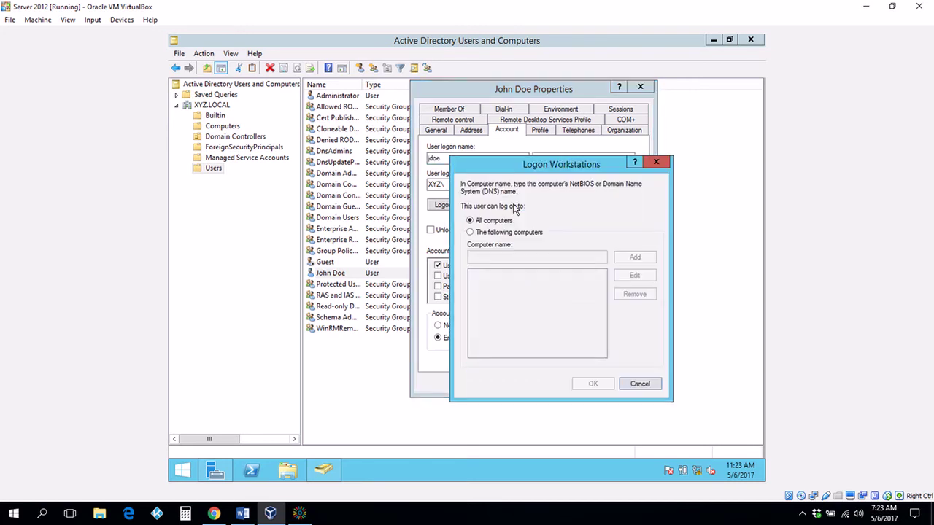
pyautogui.click(655, 164)
# Review John Doe's Profile and Account tabs, then cancel the properties without changes
pyautogui.click(538, 134)
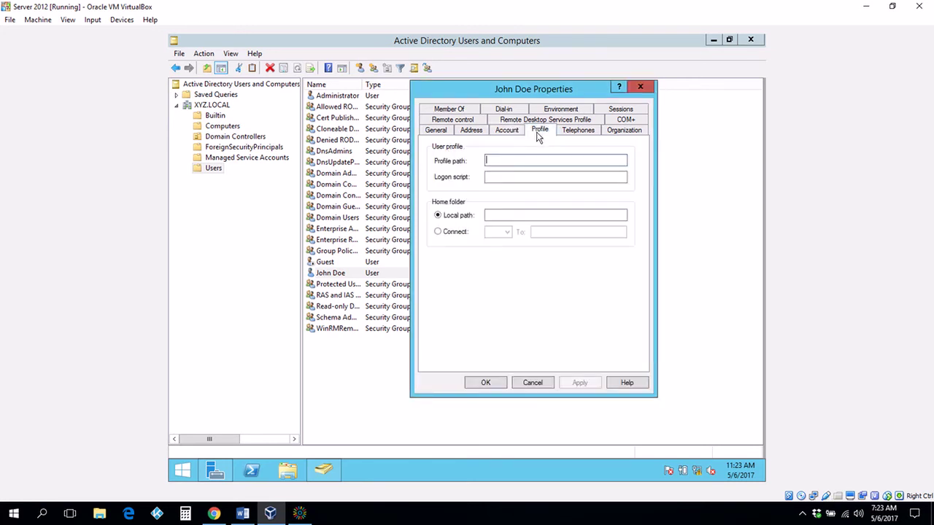
pyautogui.click(499, 135)
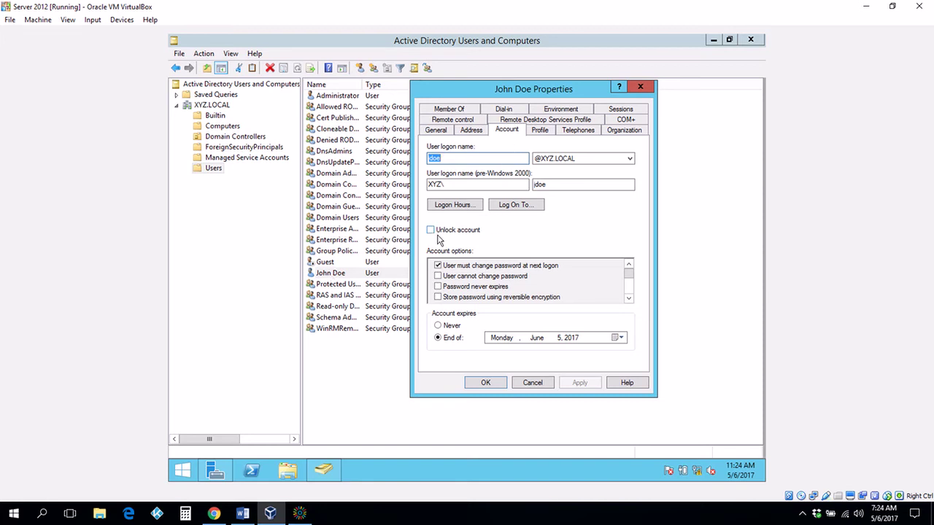
pyautogui.click(533, 382)
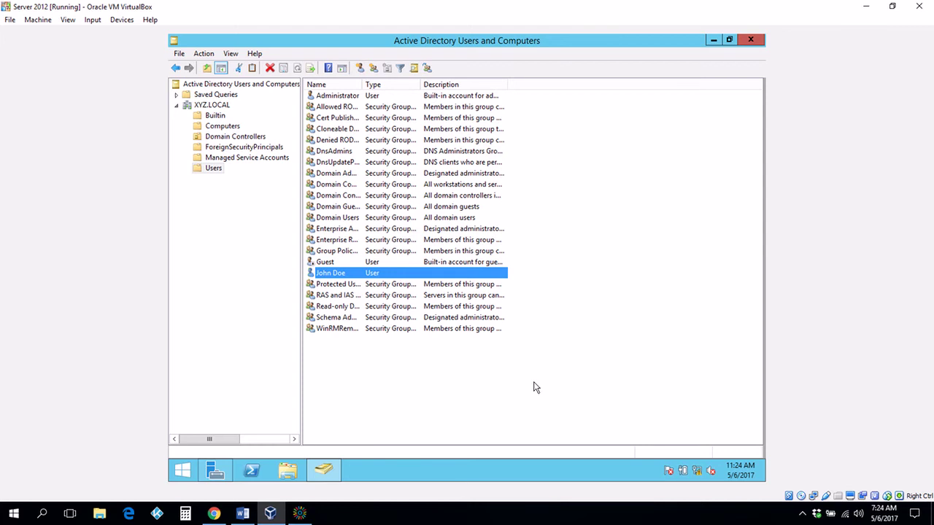
pyautogui.rightClick(345, 277)
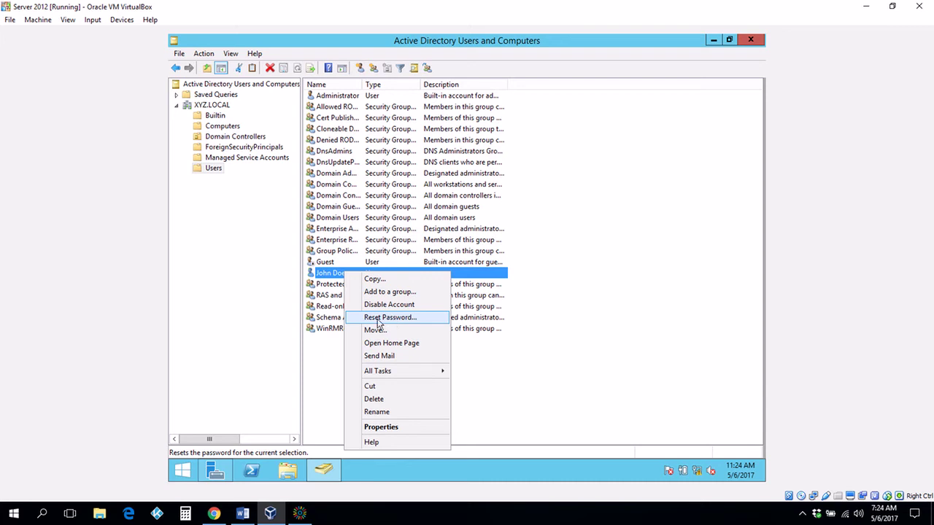
pyautogui.click(392, 429)
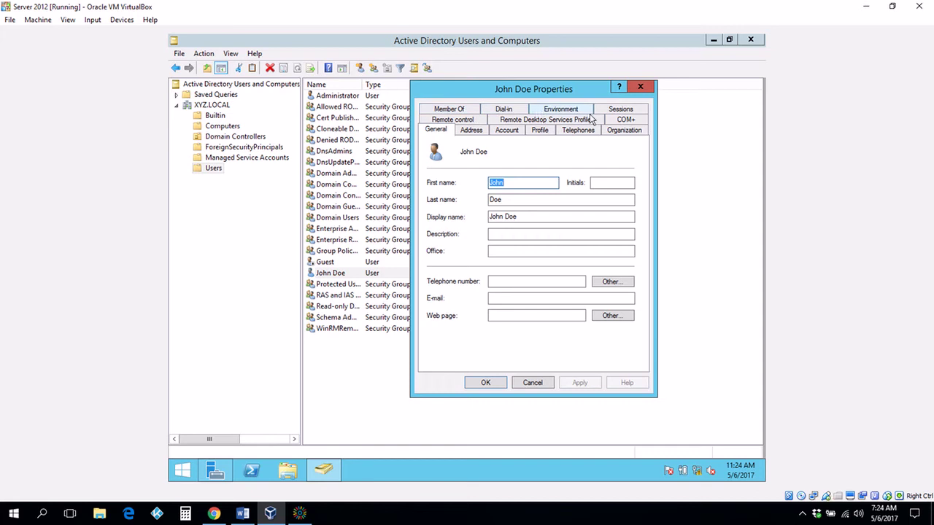
pyautogui.click(532, 383)
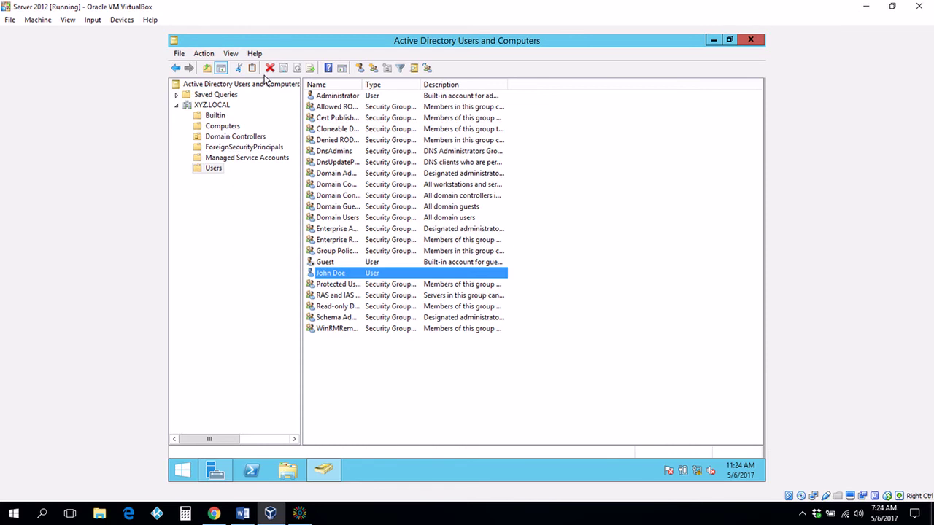
# Turn on View > Advanced Features and show the Users container
pyautogui.click(230, 54)
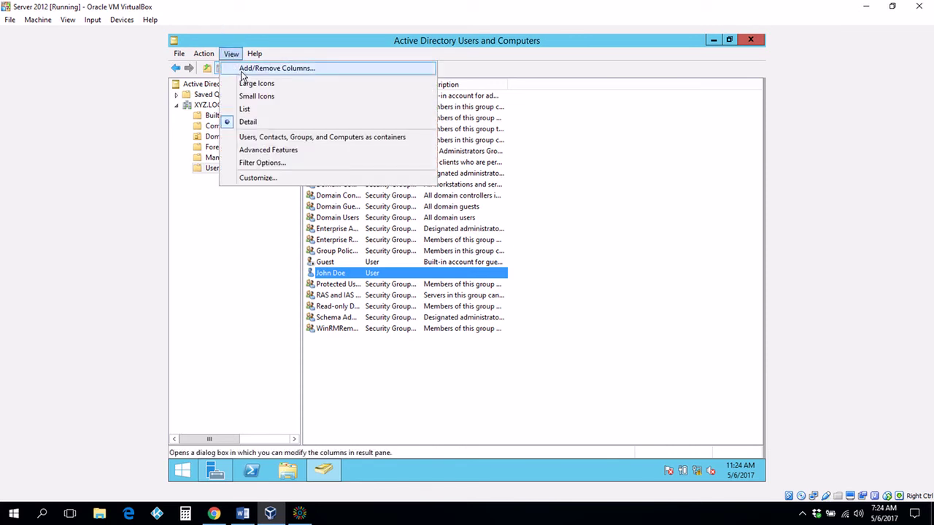
pyautogui.click(268, 151)
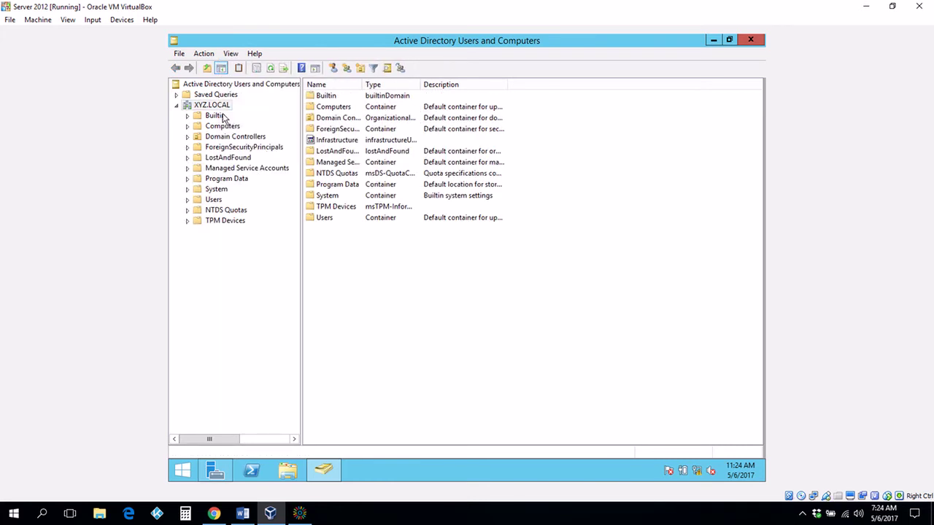
pyautogui.click(213, 200)
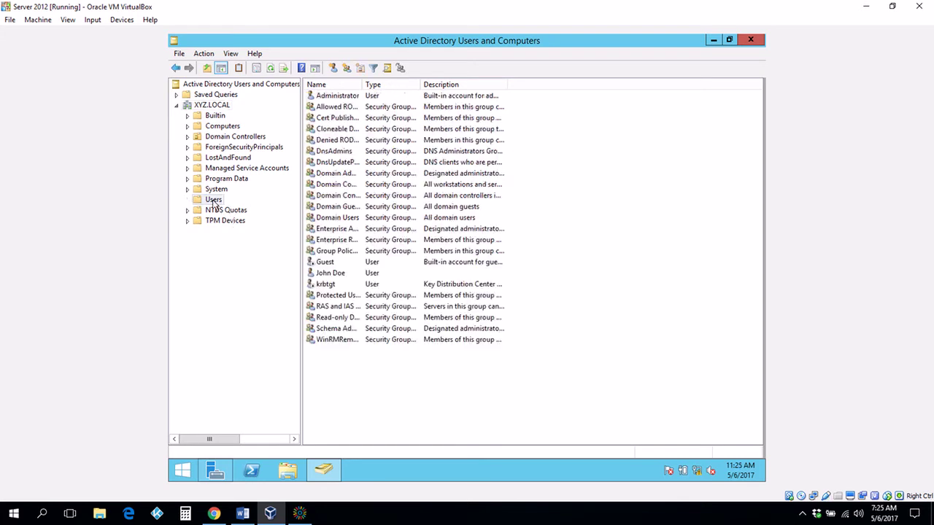
# Inspect the extra advanced tabs in John Doe's properties, then close them
pyautogui.rightClick(329, 274)
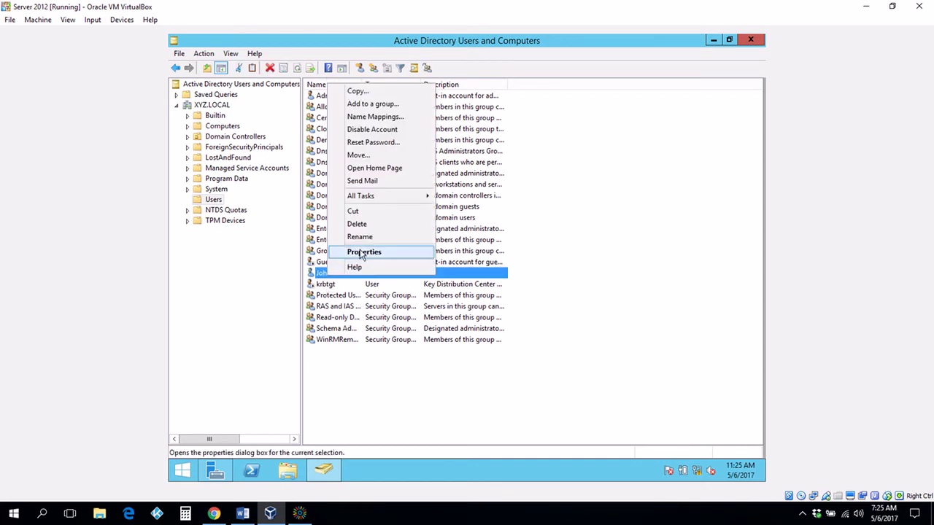
pyautogui.click(363, 252)
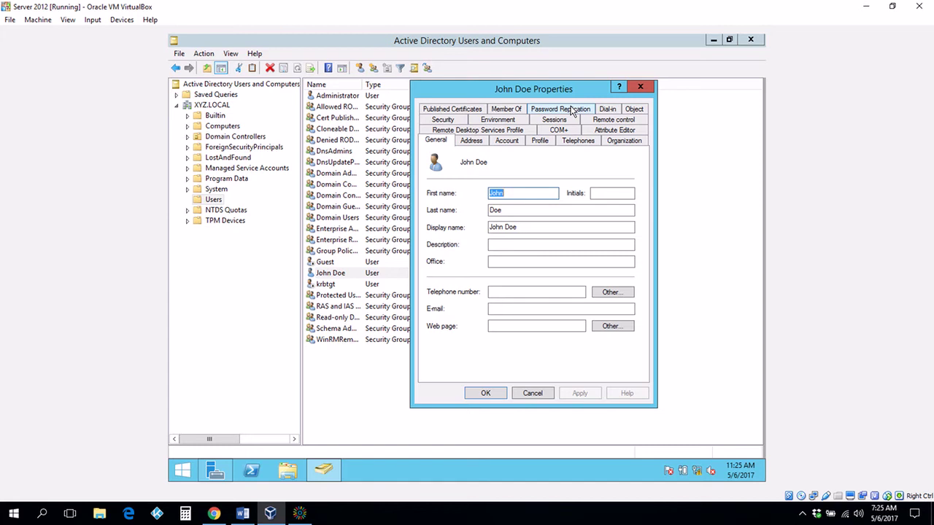
pyautogui.click(641, 88)
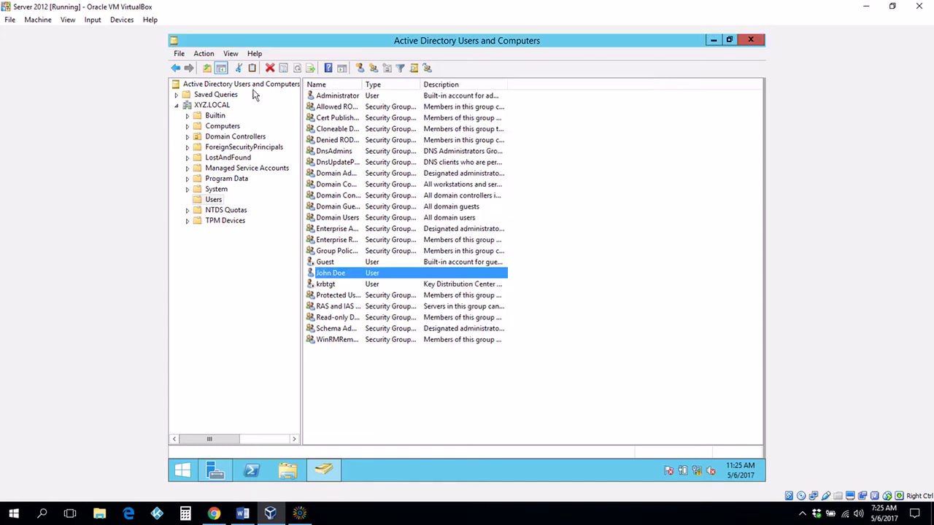
# Switch Advanced Features off again and redisplay the Users container
pyautogui.click(229, 54)
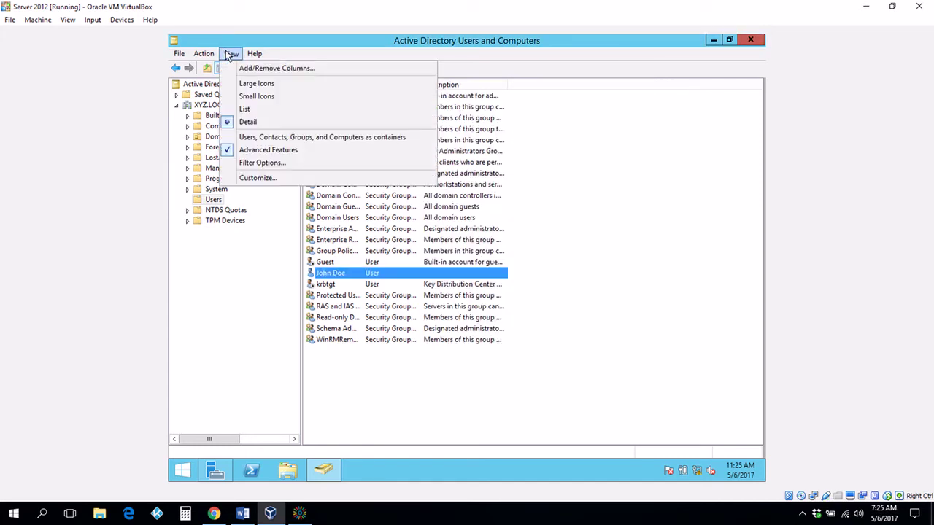
pyautogui.click(234, 152)
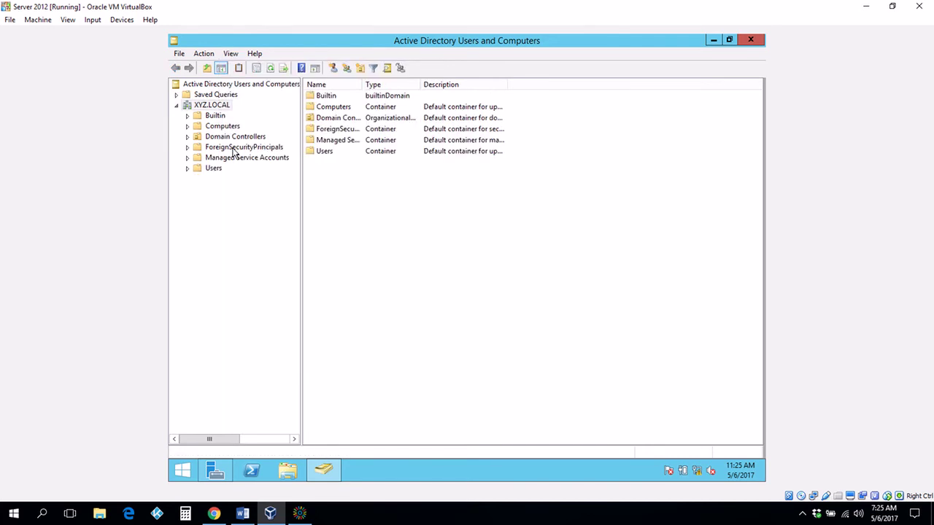
pyautogui.click(213, 170)
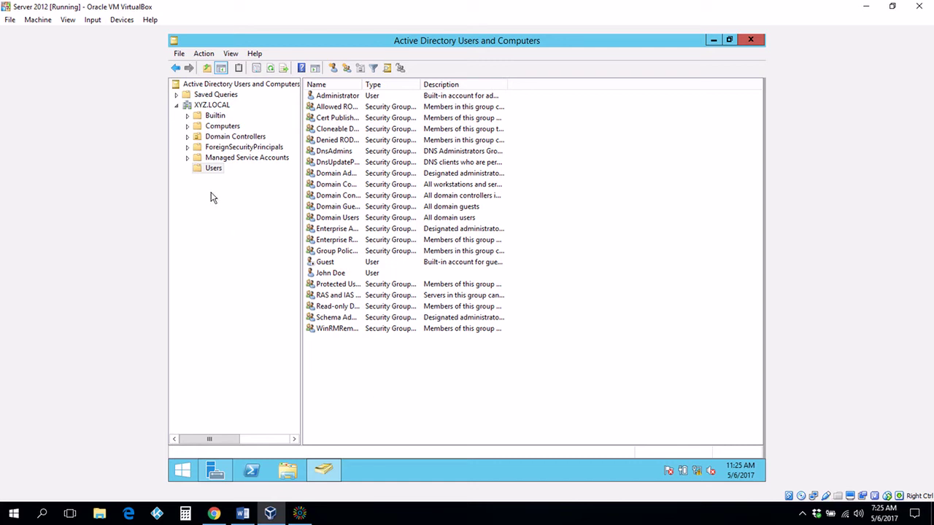
# Start a new user in Users named '_sales_user' 'doe' with logon name '_sales_user'
pyautogui.rightClick(203, 170)
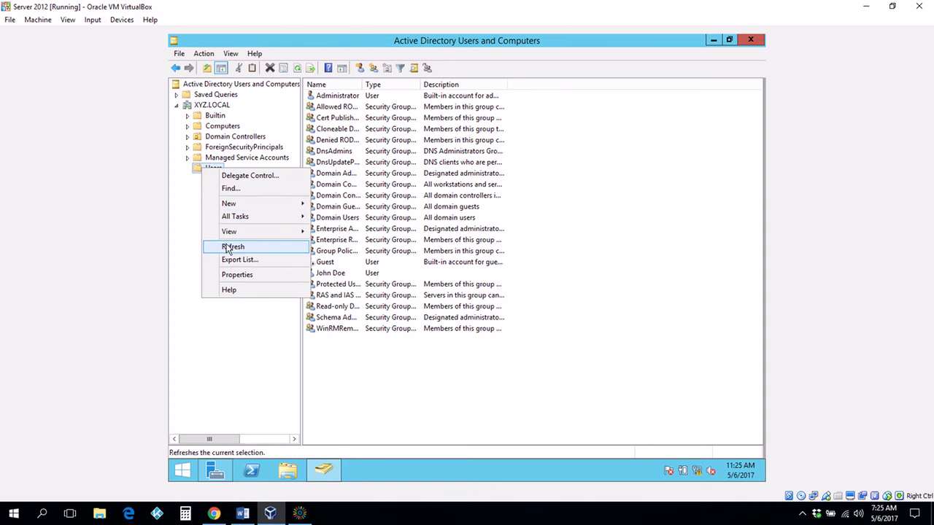
pyautogui.moveTo(233, 211)
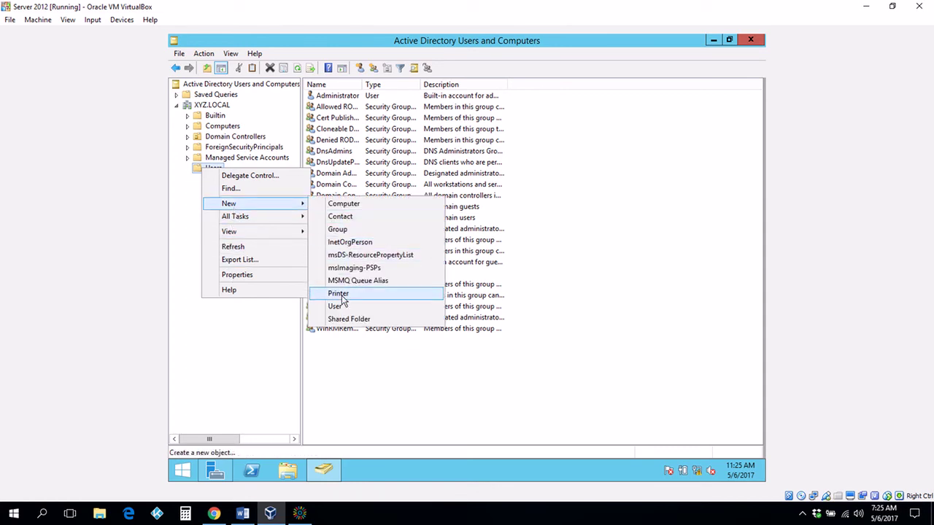
pyautogui.click(335, 306)
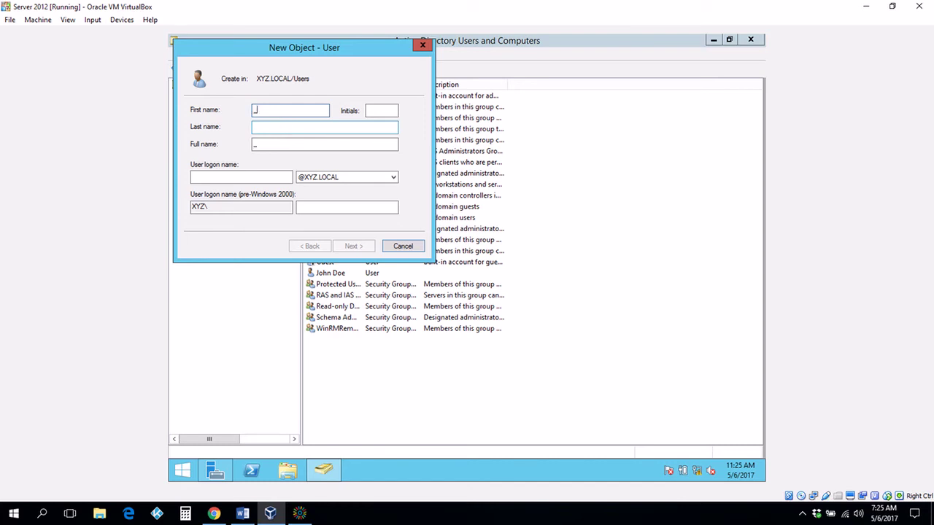
pyautogui.write('J')
pyautogui.write('sales')
pyautogui.write('_')
pyautogui.write('user')
pyautogui.click(268, 125)
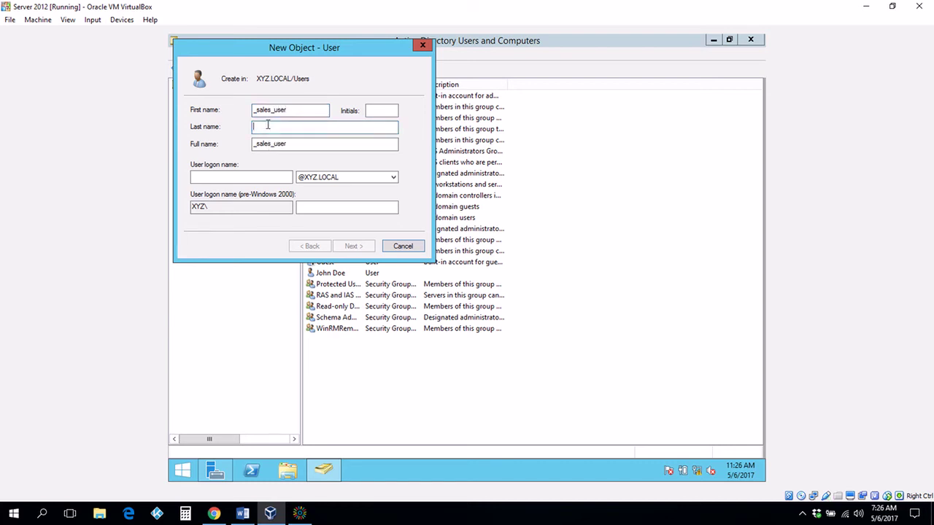
pyautogui.write('doe')
pyautogui.click(215, 176)
pyautogui.write('_')
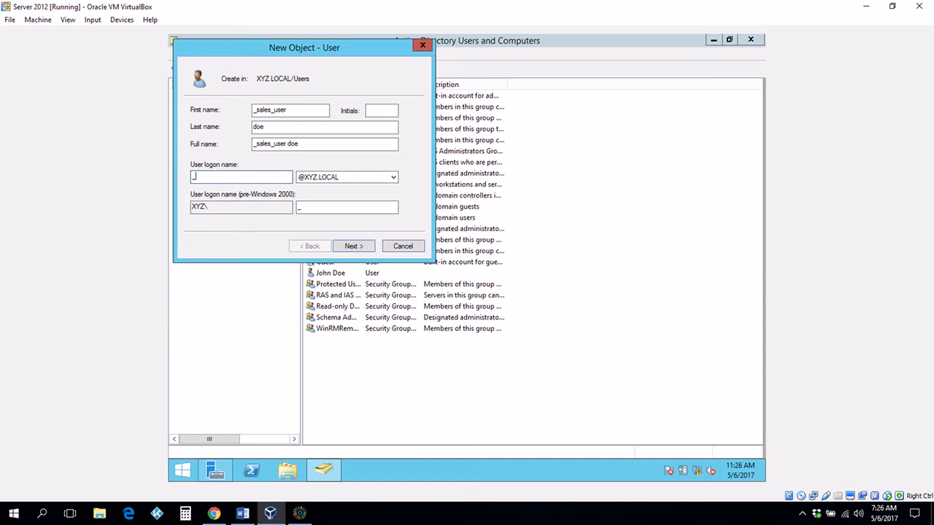
pyautogui.write('sales_user')
pyautogui.click(351, 248)
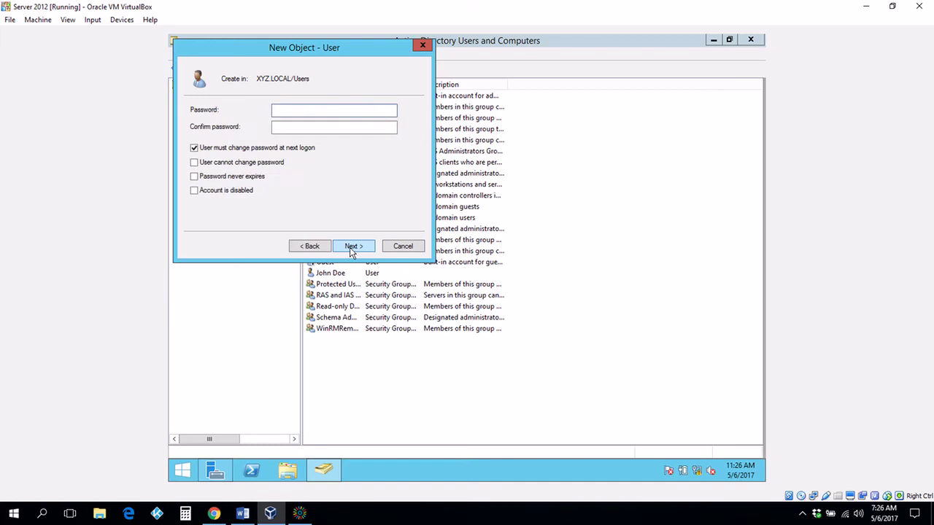
# Set and confirm the account password, then finish creating the user
pyautogui.click(284, 108)
pyautogui.write('Pa')
pyautogui.write('•••')
pyautogui.click(300, 125)
pyautogui.write('••••••••')
pyautogui.click(354, 248)
pyautogui.click(354, 247)
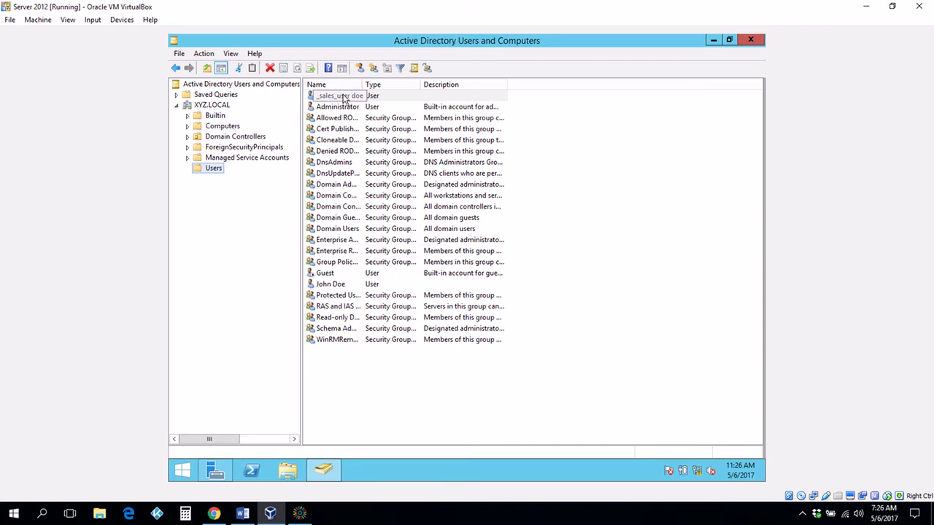
pyautogui.rightClick(357, 96)
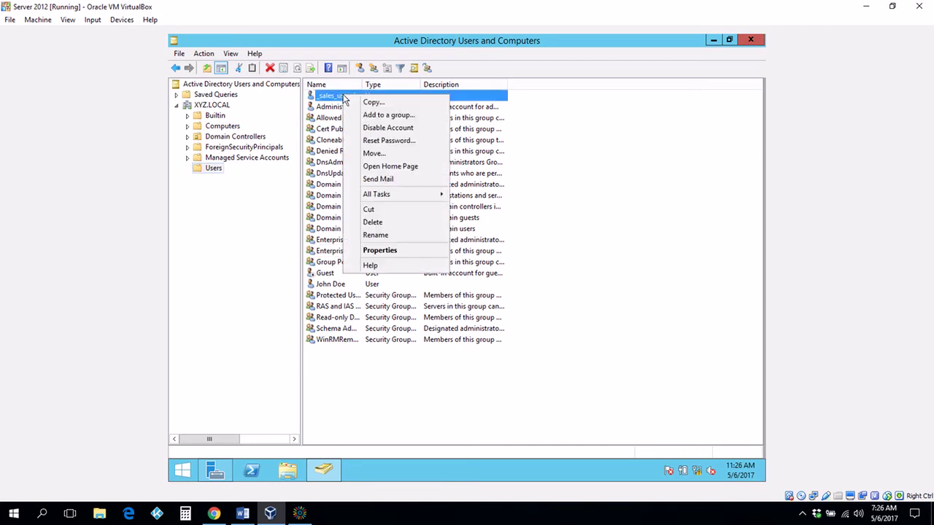
pyautogui.click(379, 250)
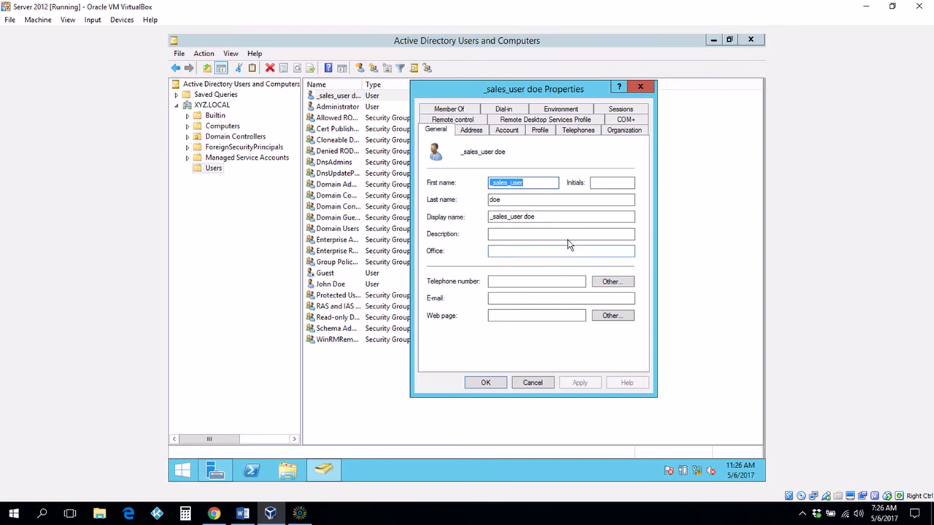
pyautogui.click(507, 131)
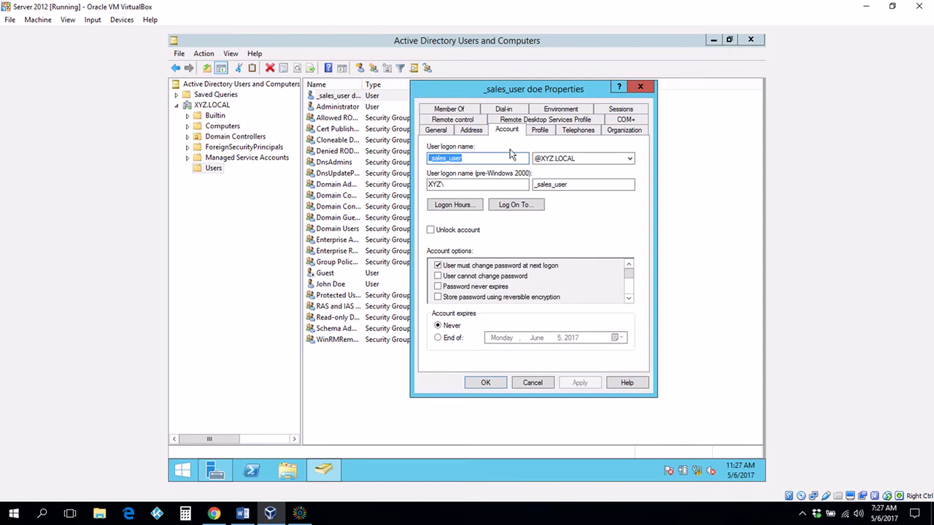
pyautogui.click(449, 109)
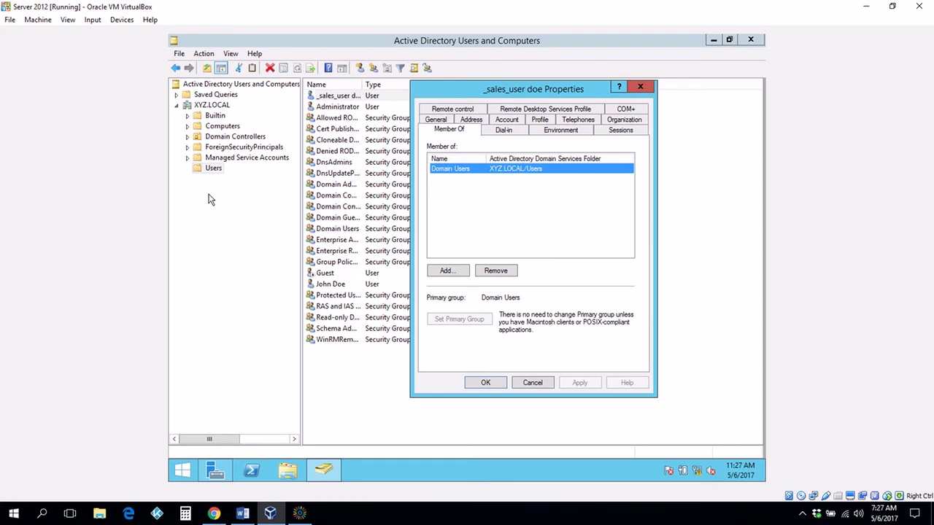
pyautogui.click(532, 385)
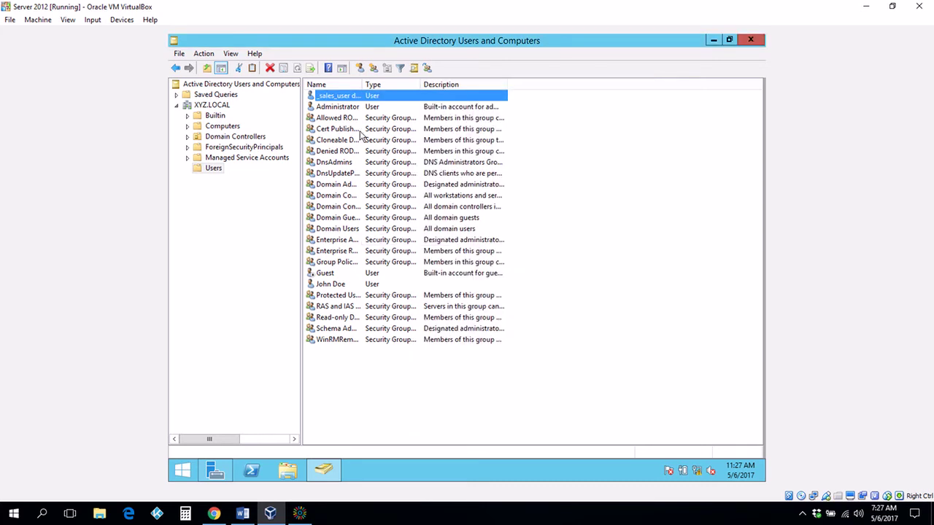
pyautogui.rightClick(350, 95)
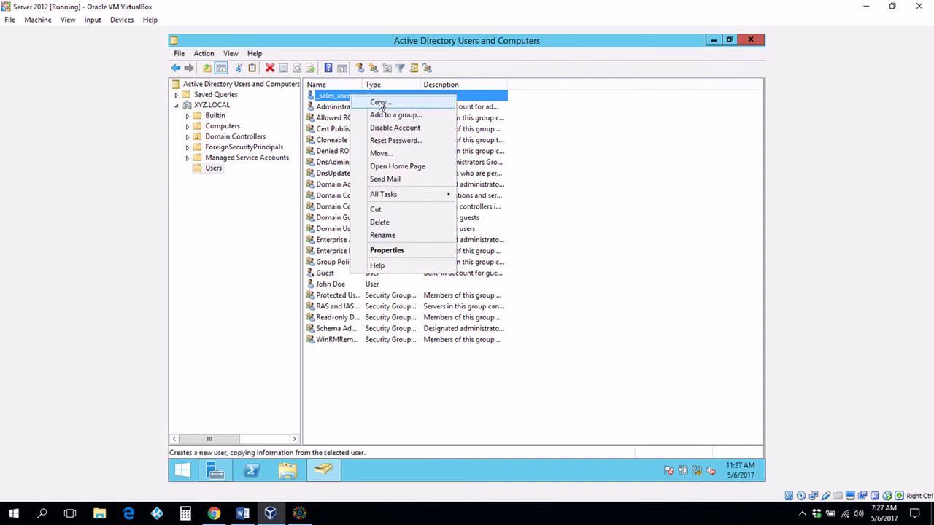
pyautogui.click(379, 103)
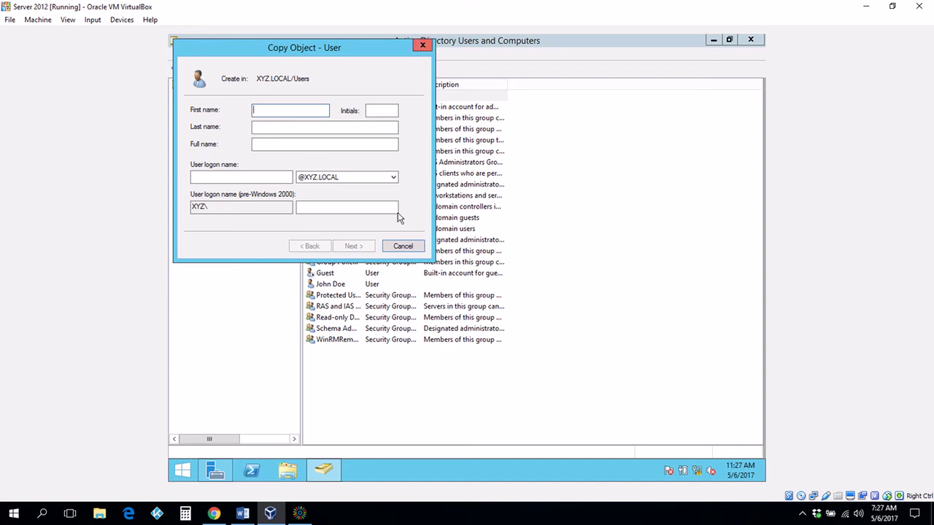
pyautogui.click(406, 250)
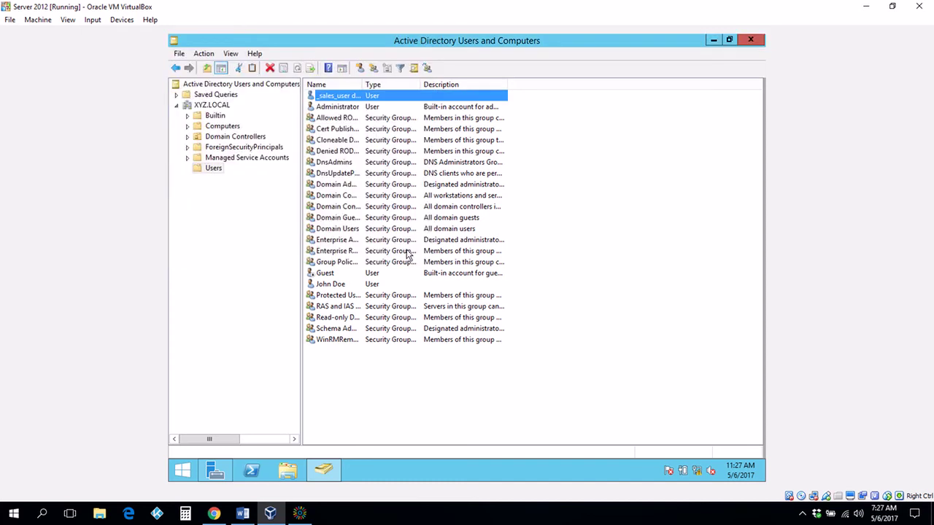
# Rename the user below Guest to 'jane doe'
pyautogui.rightClick(339, 290)
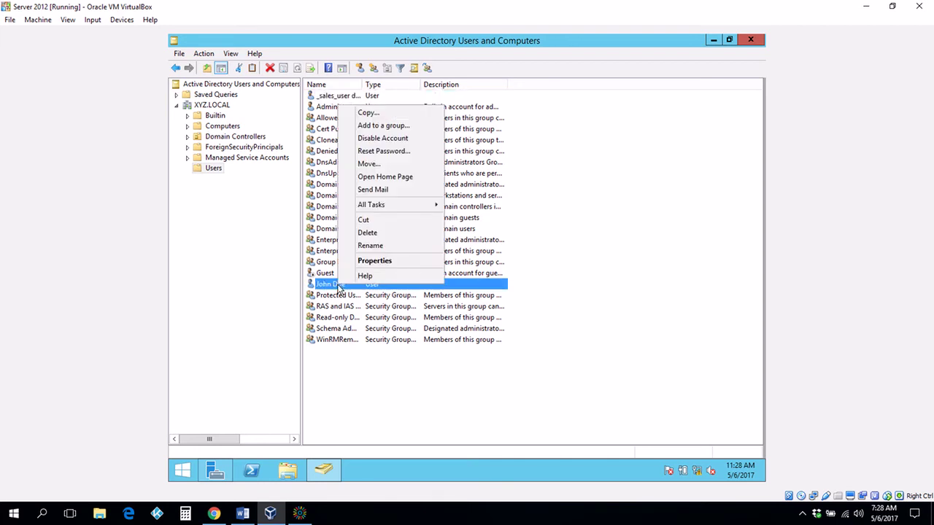
pyautogui.click(373, 247)
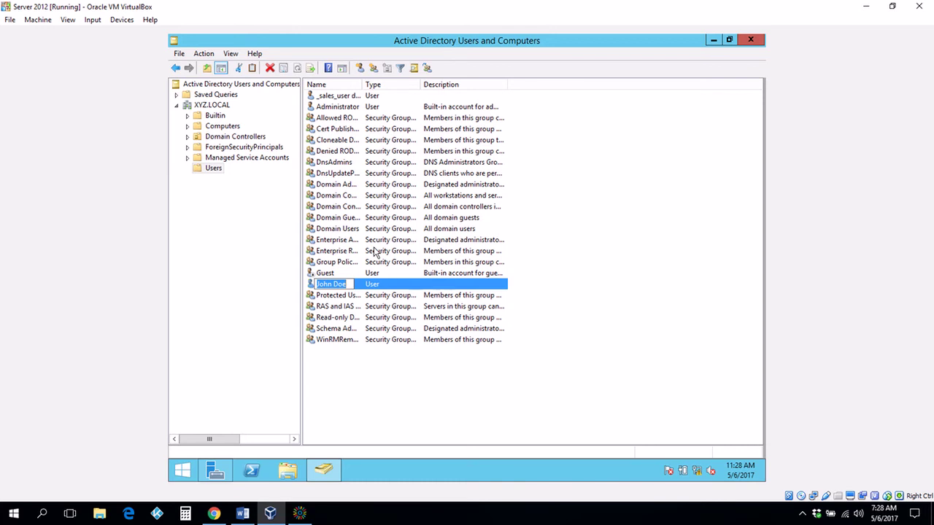
pyautogui.write('jane doe')
pyautogui.press('Return')
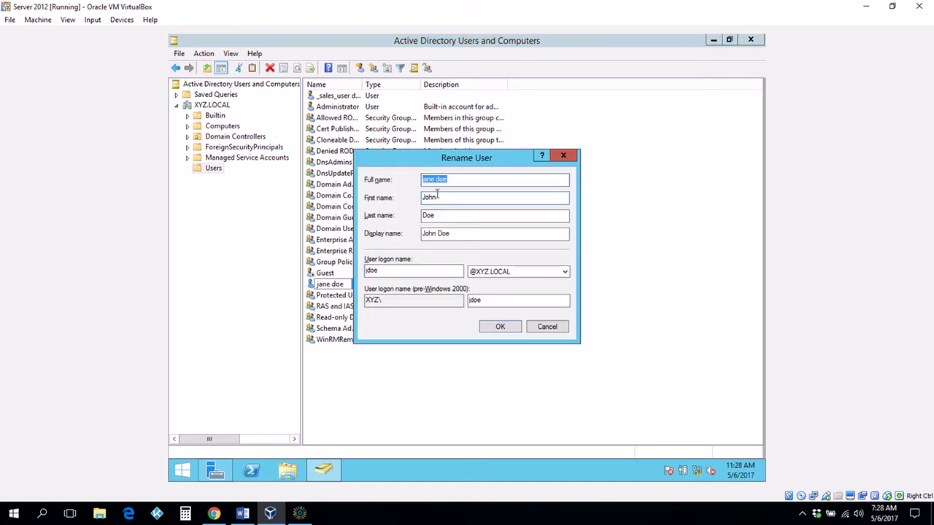
# Replace the First name with 'jane' in the Rename User dialog
pyautogui.click(439, 197)
pyautogui.moveTo(438, 197); pyautogui.dragTo(420, 201)
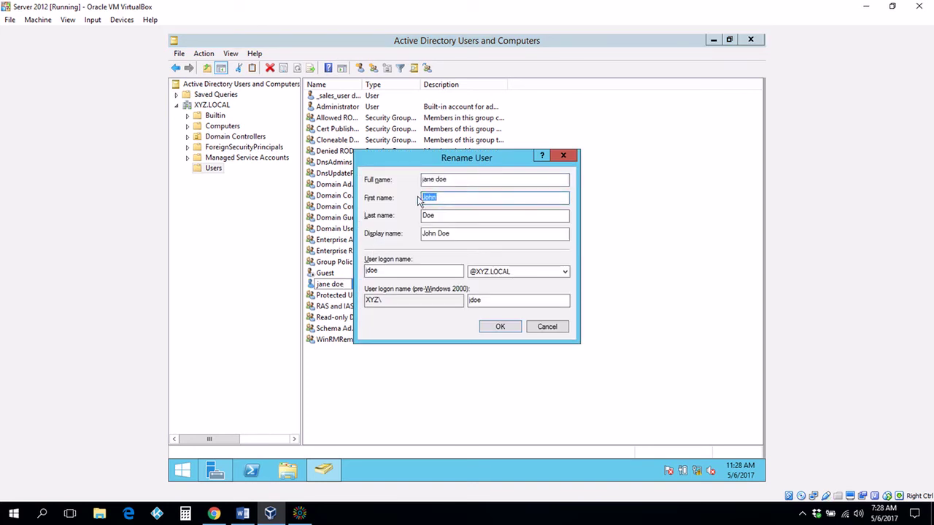
pyautogui.write('jane')
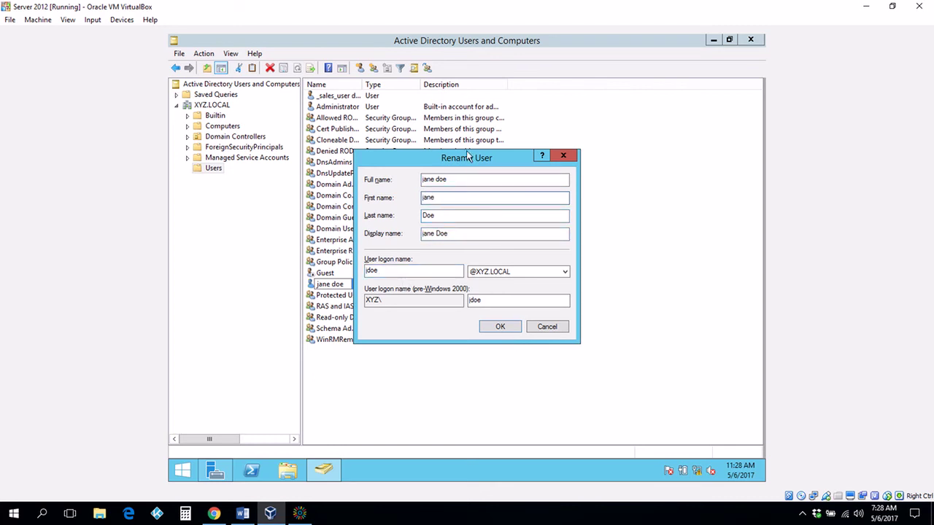
pyautogui.moveTo(468, 158); pyautogui.dragTo(595, 175)
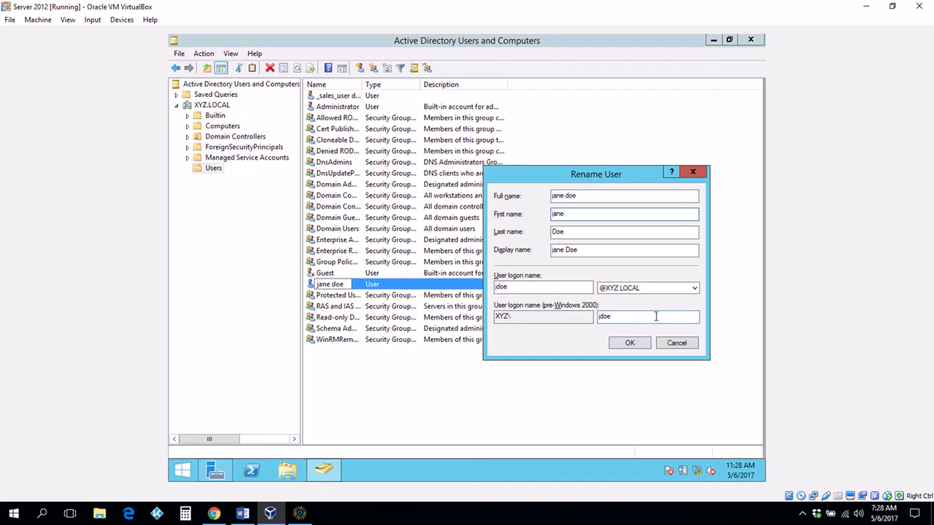
# Cancel the Rename User dialog so the account keeps its original name
pyautogui.click(676, 348)
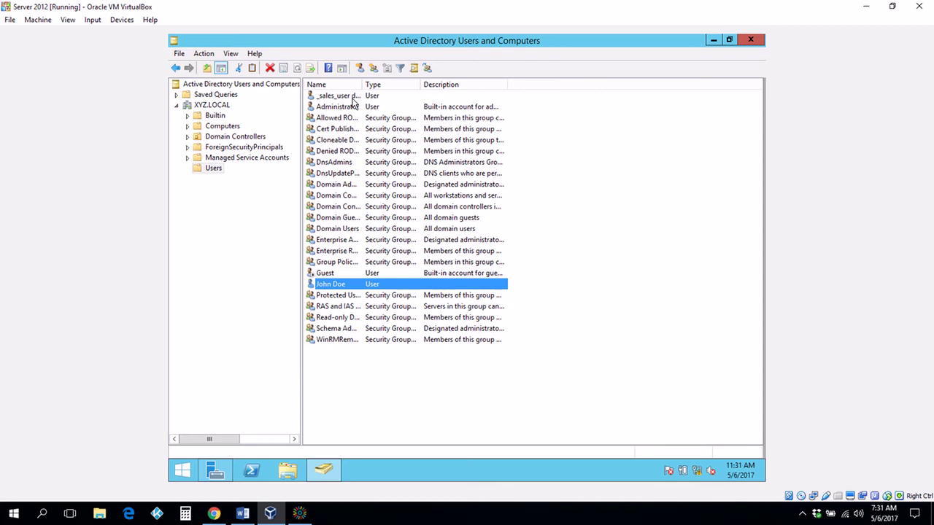
pyautogui.click(301, 514)
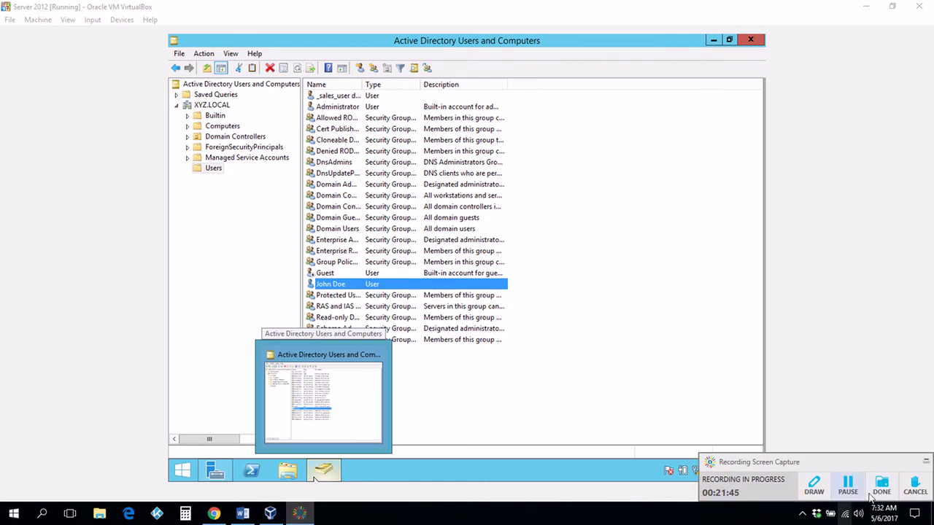